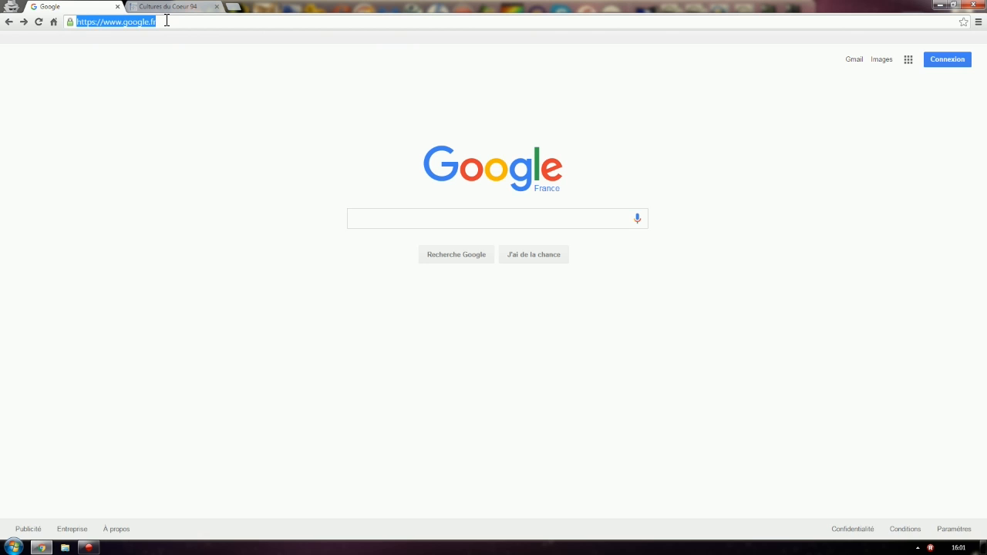
pyautogui.write('www.')
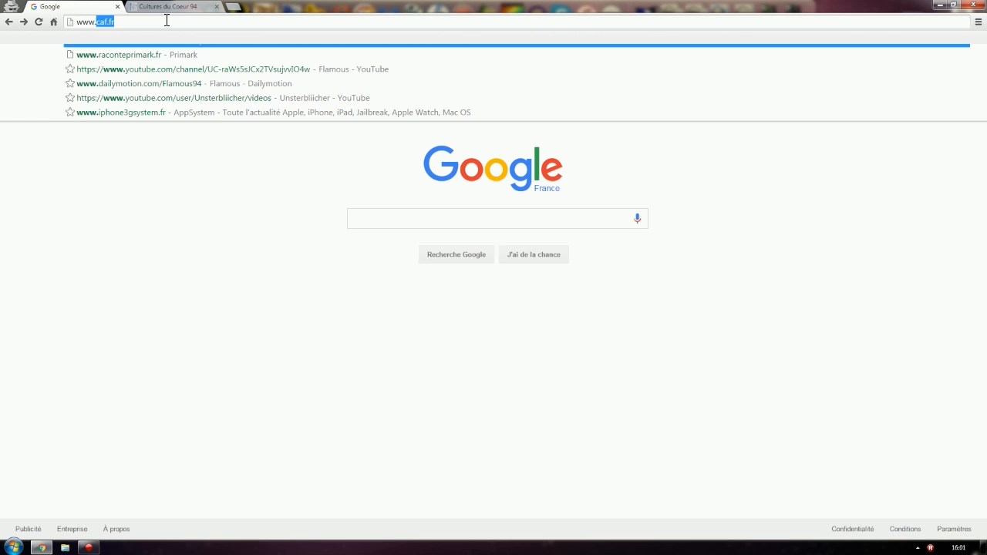
pyautogui.write('cultur')
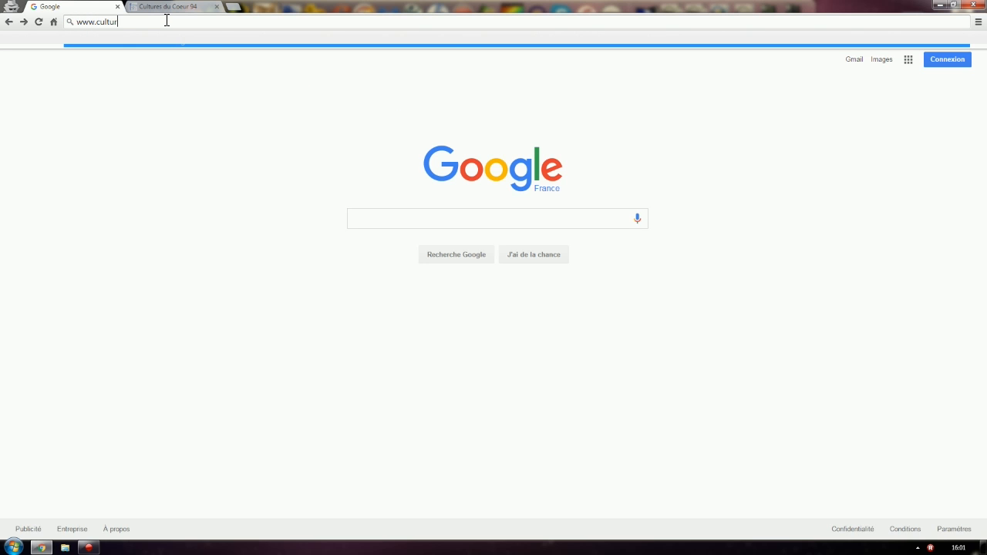
pyautogui.write('esducoeur.org')
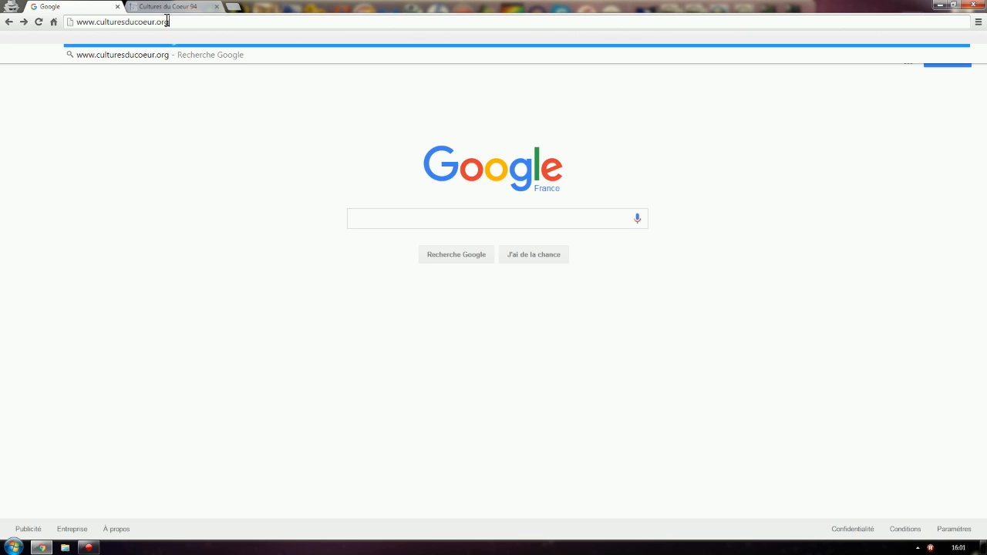
pyautogui.press('Return')
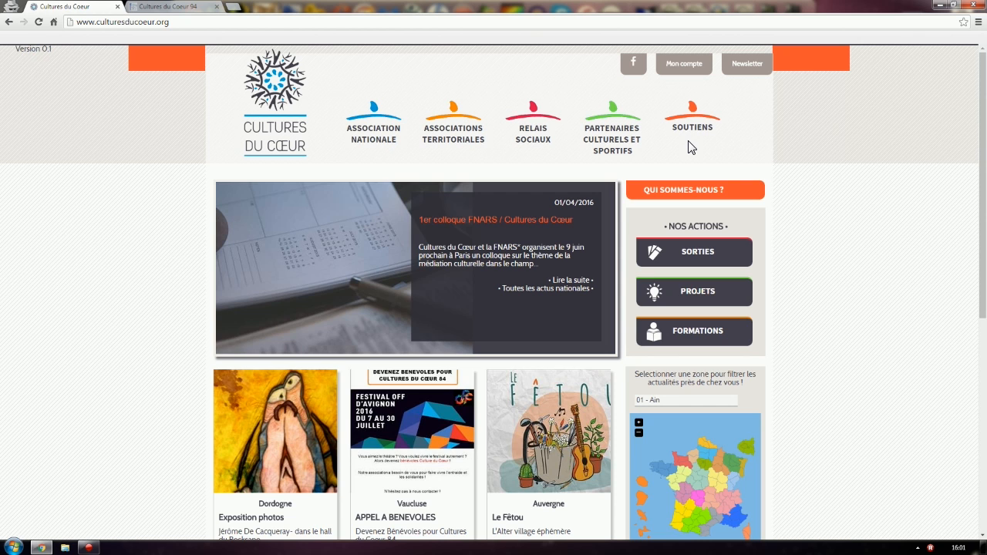
# Step: Sign in to the personal account by entering the login and the account password
pyautogui.click(682, 67)
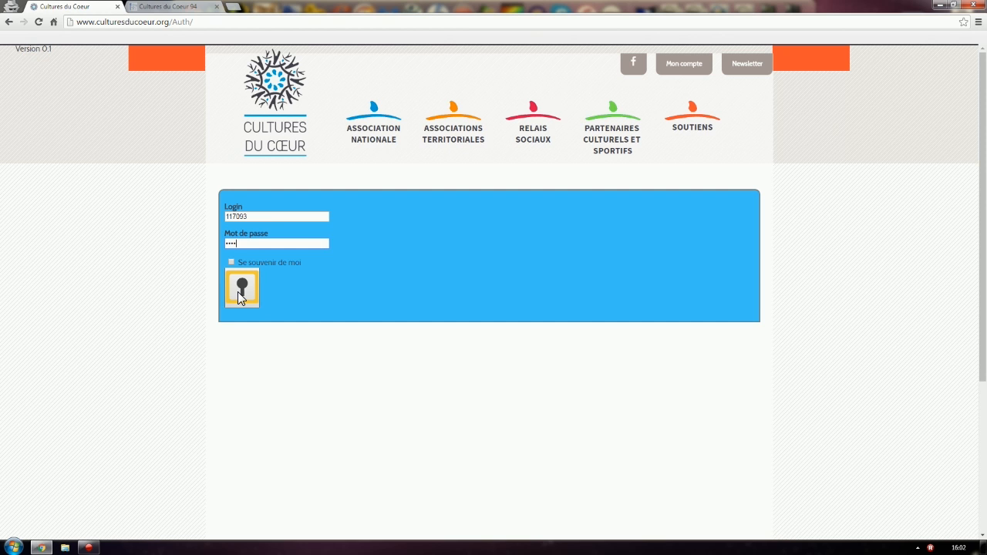
pyautogui.click(241, 289)
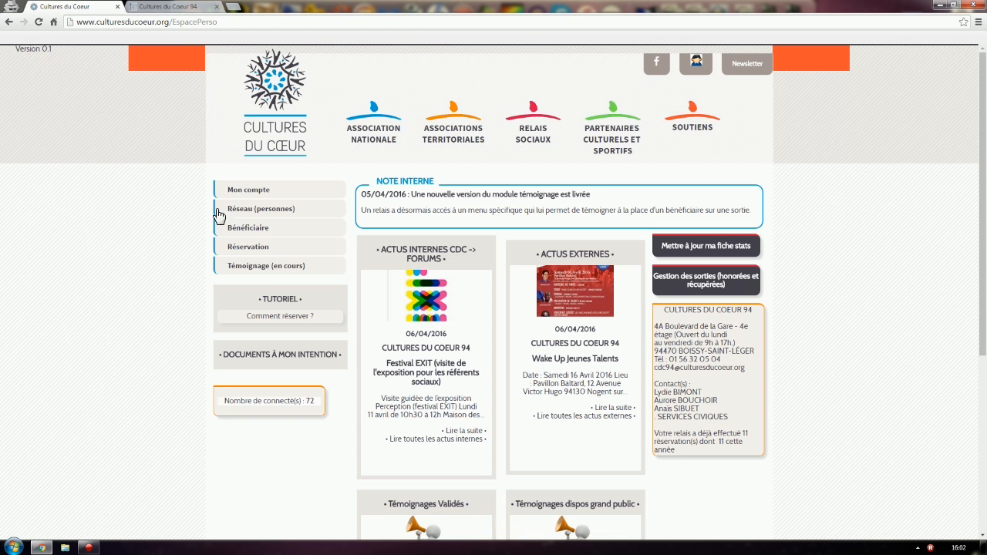
# Step: Open the form for registering a new beneficiary and enter the beneficiary's last name and first name
pyautogui.click(244, 232)
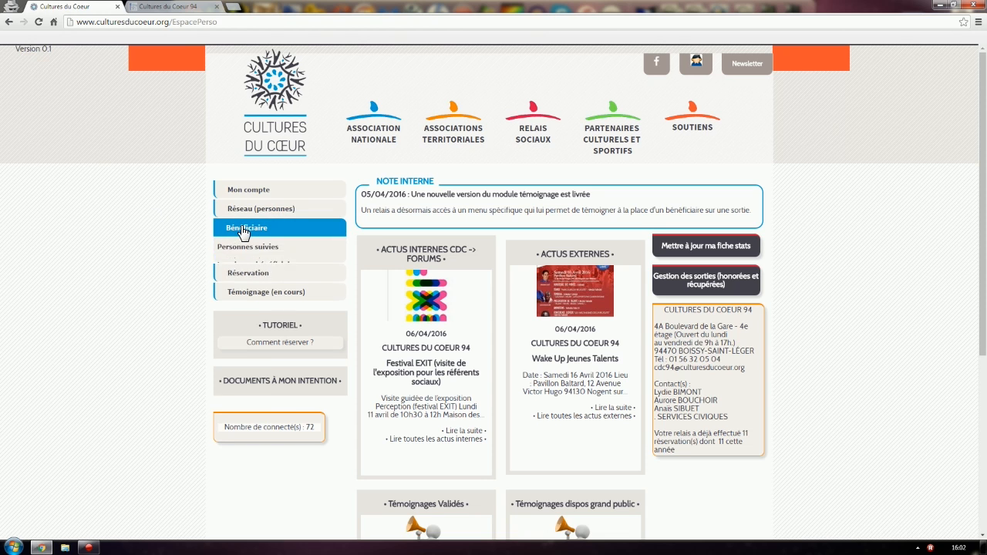
pyautogui.click(256, 263)
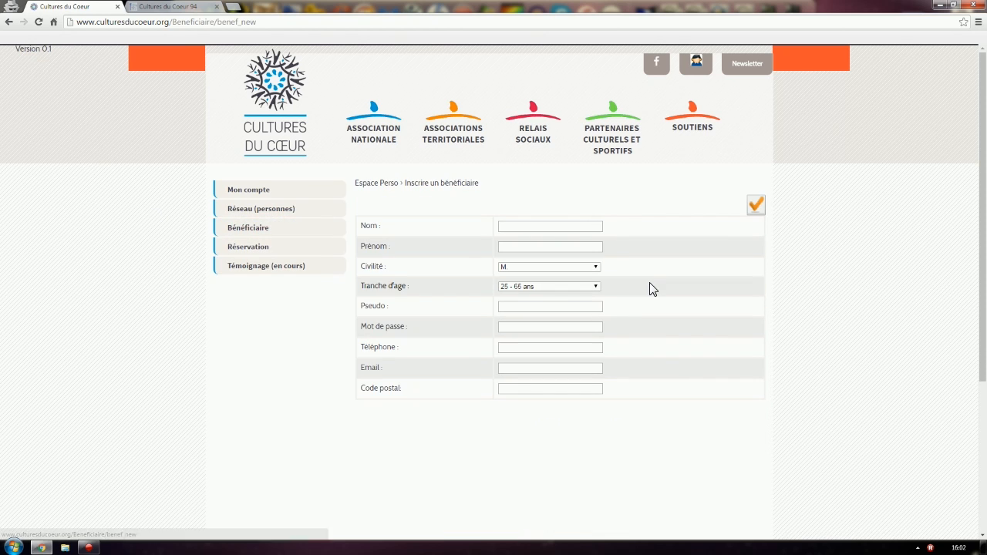
pyautogui.click(537, 229)
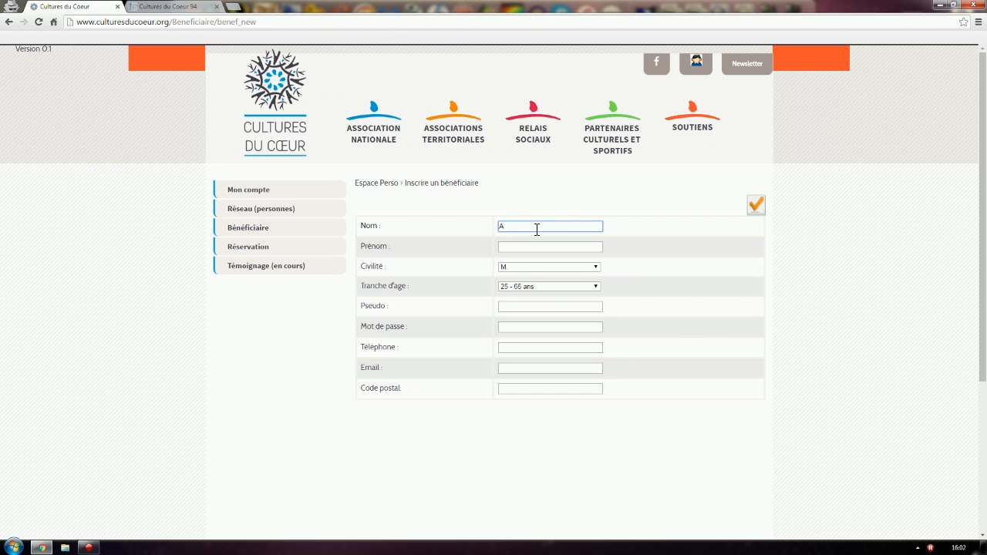
pyautogui.write('Avignon')
pyautogui.press('Tab')
# Step: Keep the title M. and the age range 25 - 65 ans, enter the beneficiary's postal code, and save the registration
pyautogui.click(555, 267)
pyautogui.click(557, 270)
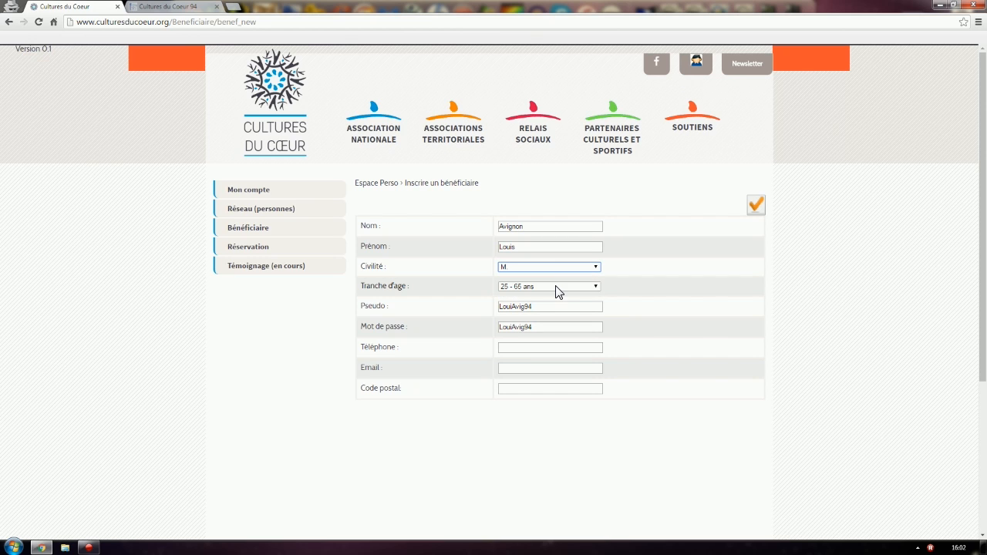
pyautogui.click(558, 288)
pyautogui.click(557, 287)
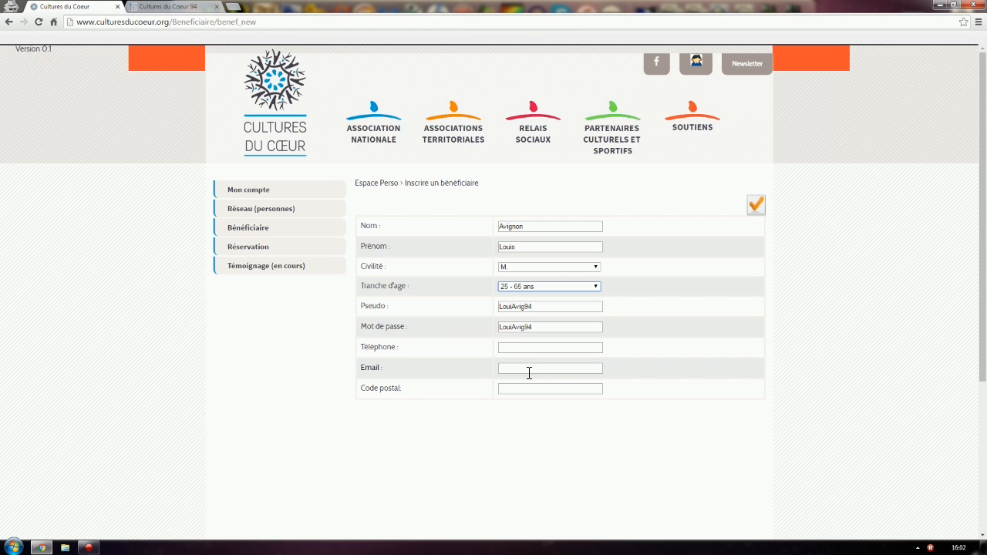
pyautogui.click(517, 392)
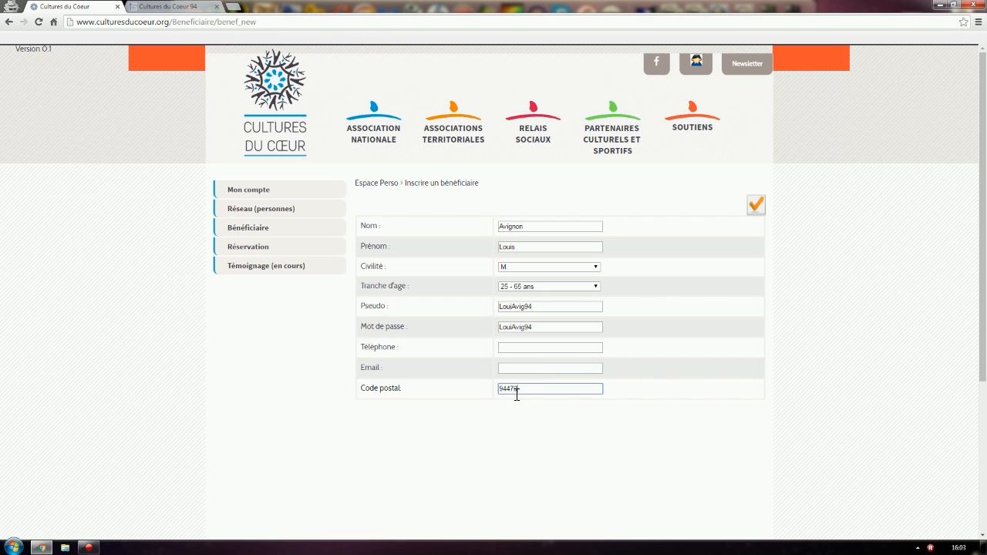
pyautogui.click(757, 205)
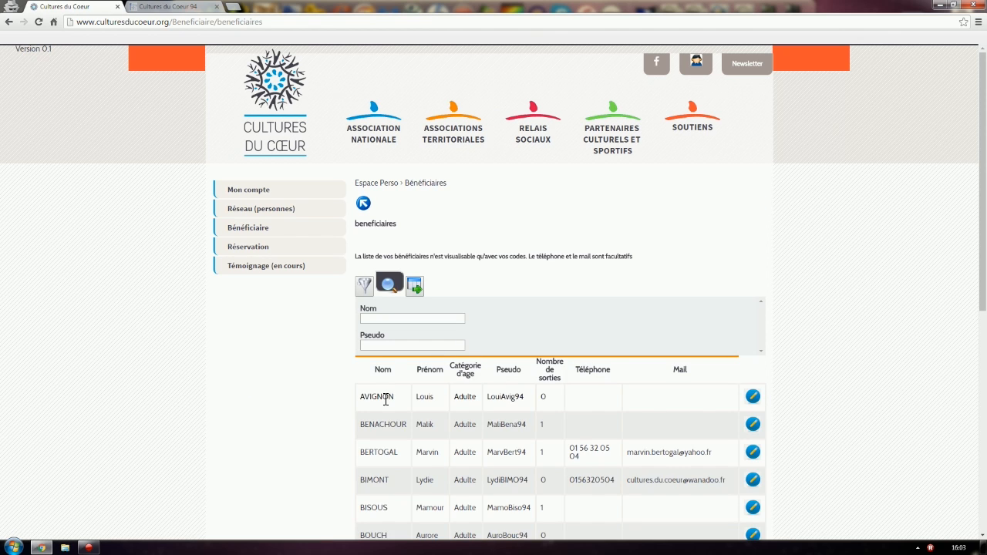
# Step: Check the newly registered beneficiary's row in the beneficiaries list
pyautogui.moveTo(784, 396); pyautogui.dragTo(361, 393)
pyautogui.click(351, 394)
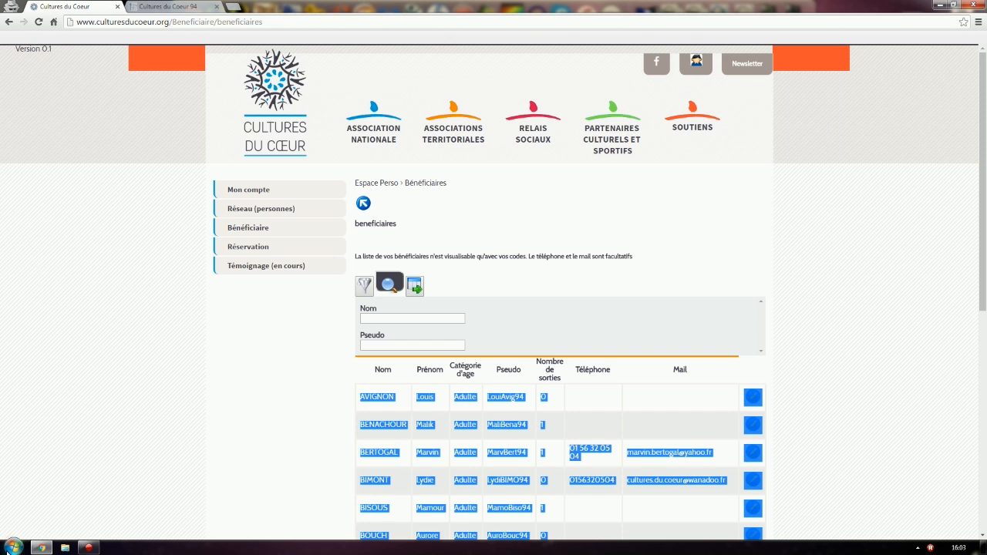
pyautogui.click(221, 387)
# Step: Open the event reservation page and look through the latest events offered in the department
pyautogui.scroll(-1, 262, 319)
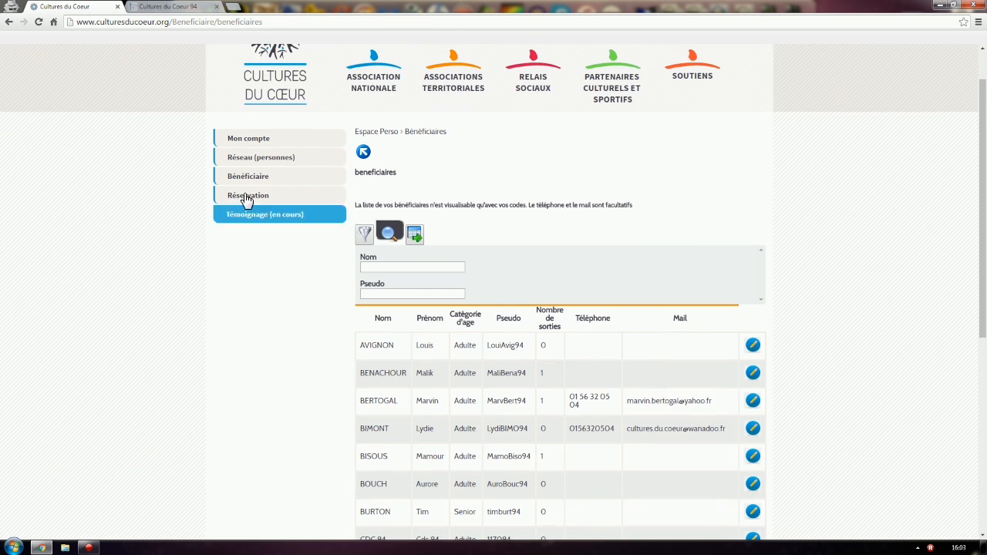
pyautogui.click(246, 196)
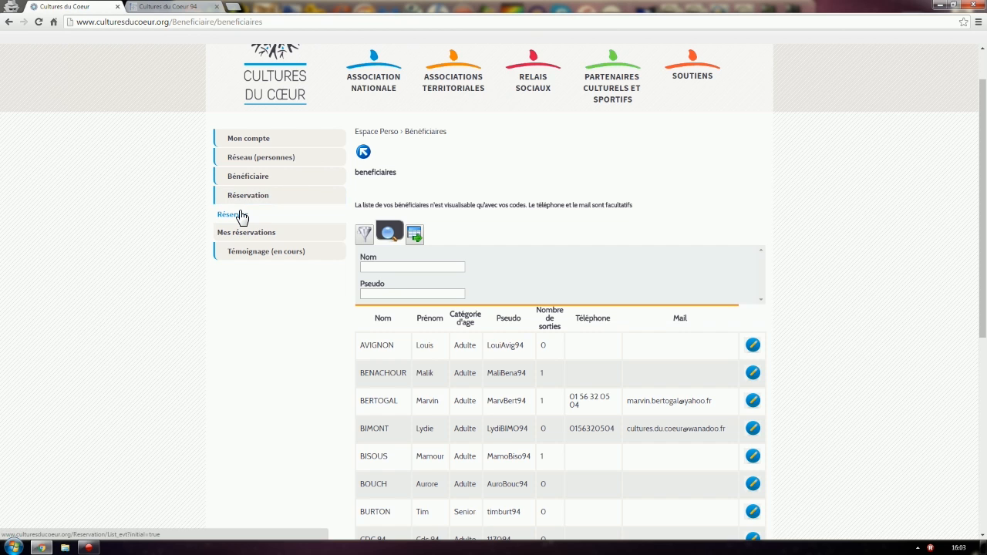
pyautogui.click(241, 216)
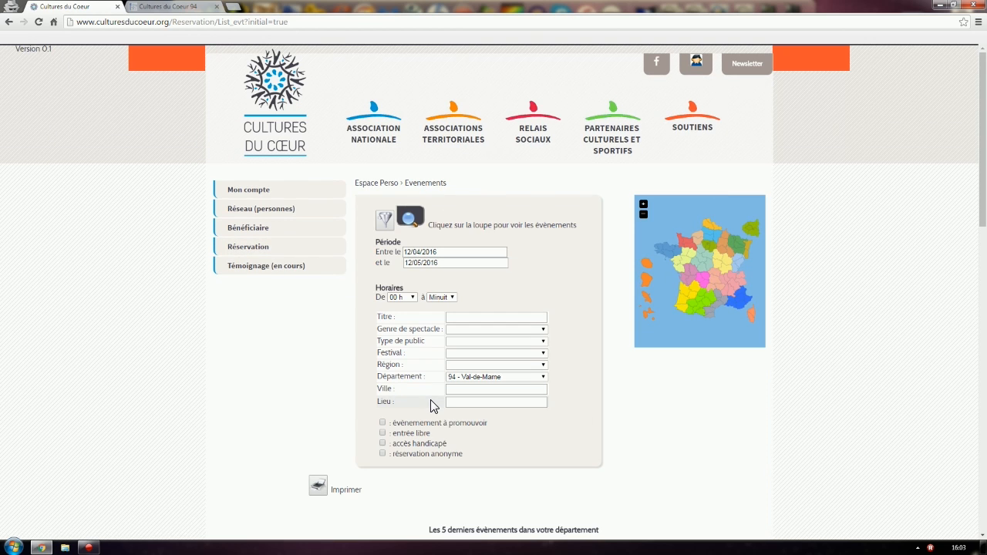
pyautogui.scroll(-3, 430, 402)
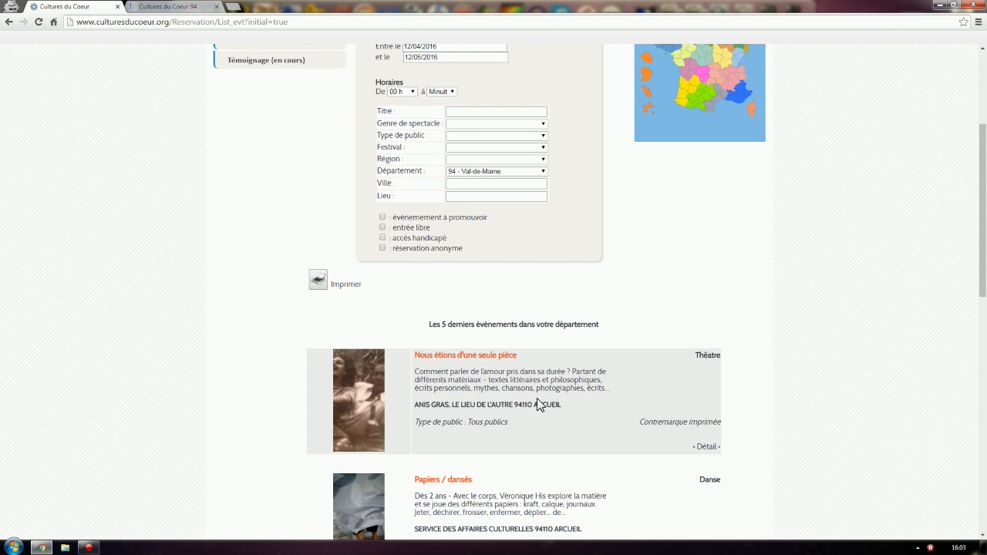
pyautogui.scroll(-3, 531, 405)
pyautogui.scroll(6, 532, 379)
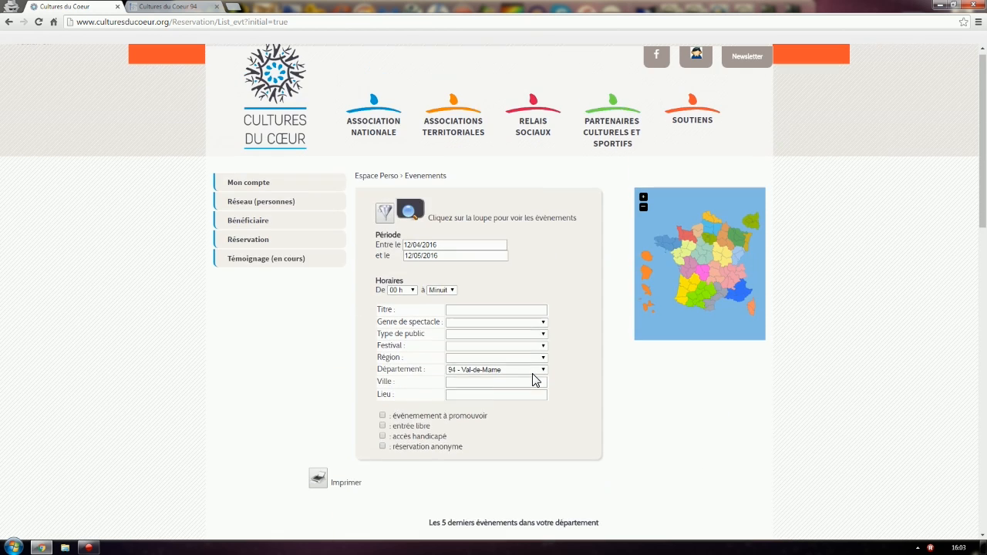
# Step: Examine the event search filters for title, show genre, audience type, festival, region and department
pyautogui.click(486, 319)
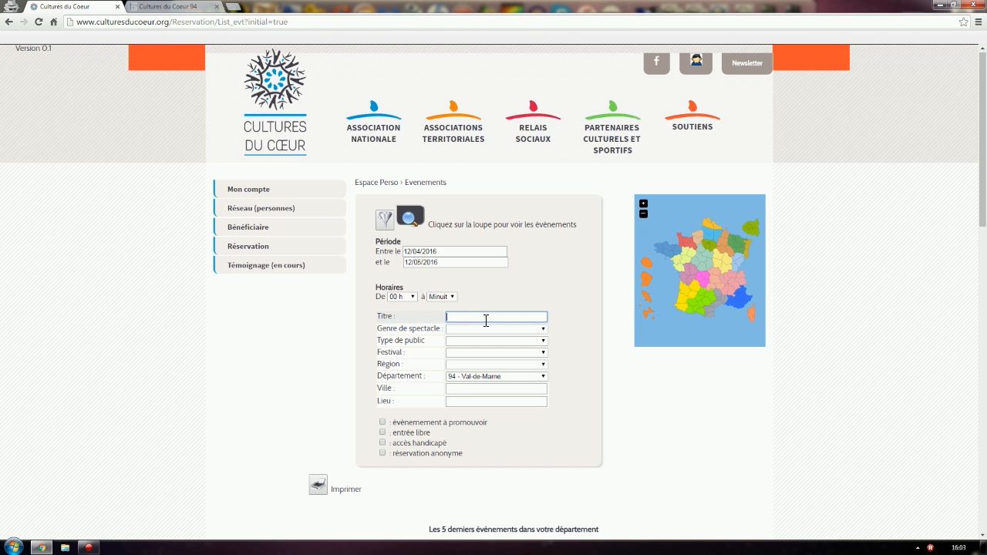
pyautogui.click(483, 330)
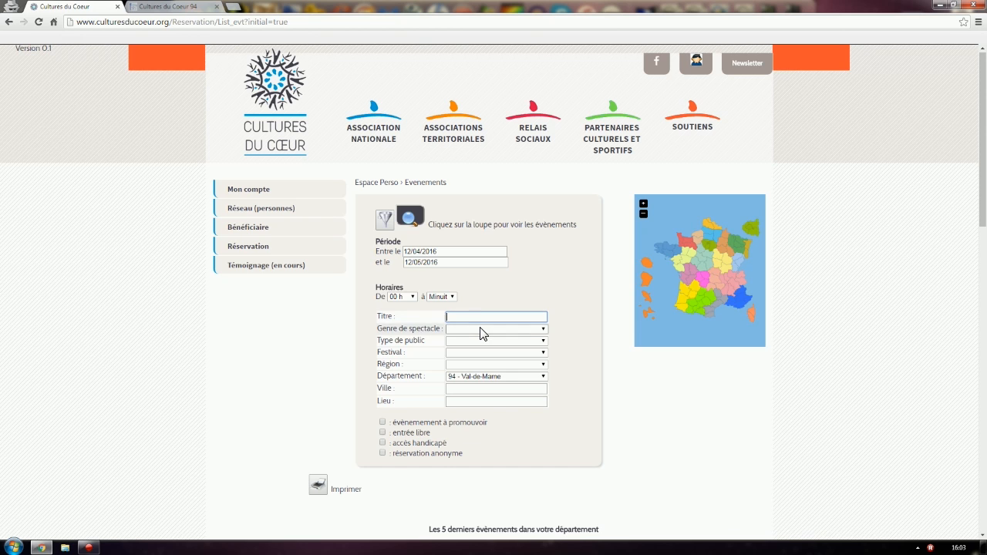
pyautogui.click(453, 340)
pyautogui.click(453, 340)
pyautogui.click(459, 353)
pyautogui.click(458, 357)
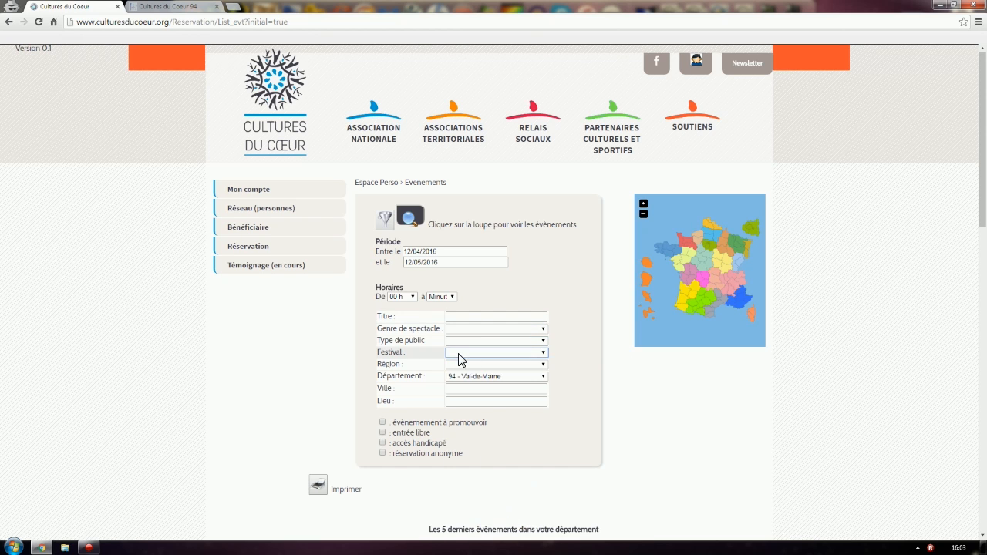
pyautogui.click(473, 366)
pyautogui.click(473, 371)
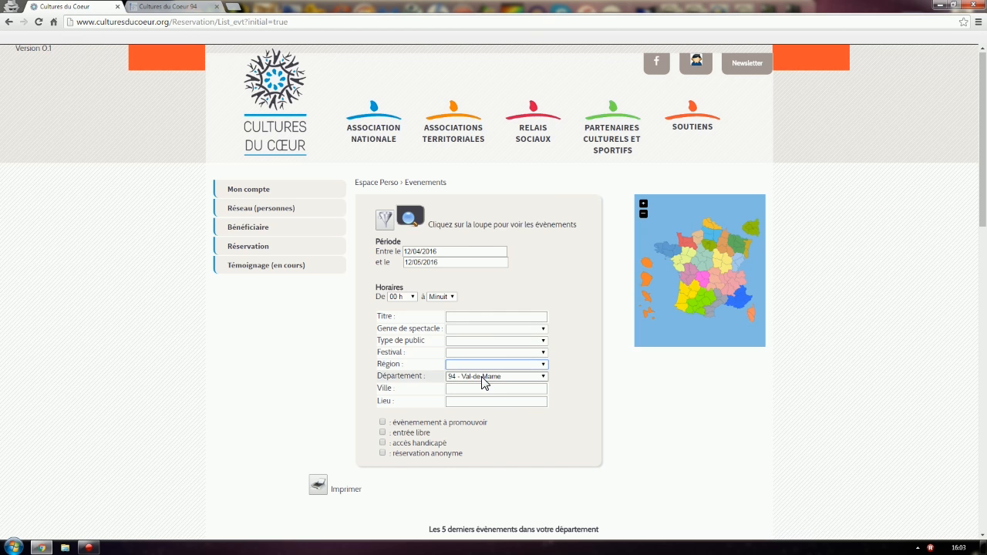
pyautogui.click(484, 378)
pyautogui.click(606, 375)
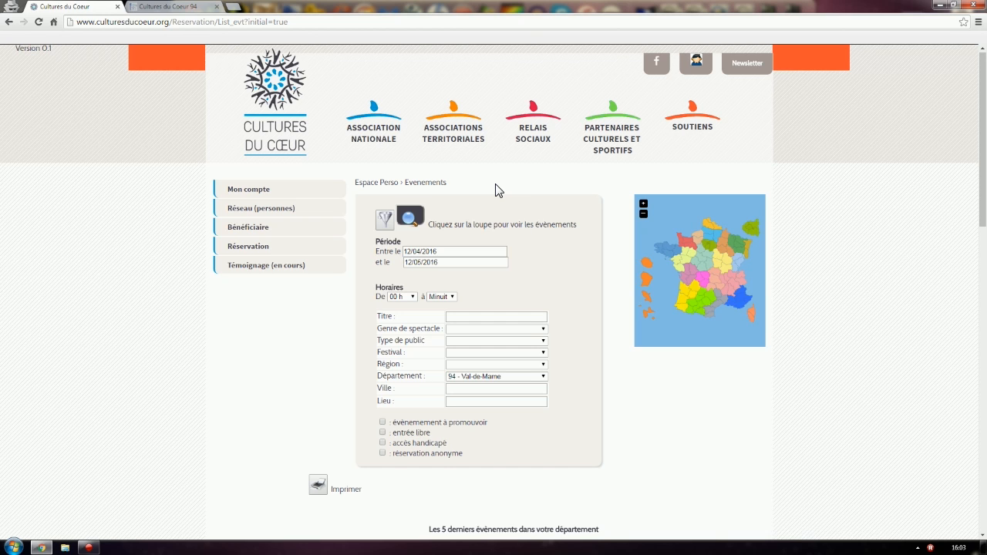
# Step: Search for events in 94 - Val-de-Marne between 12/04/2016 and 12/05/2016 and browse the matching events
pyautogui.click(410, 217)
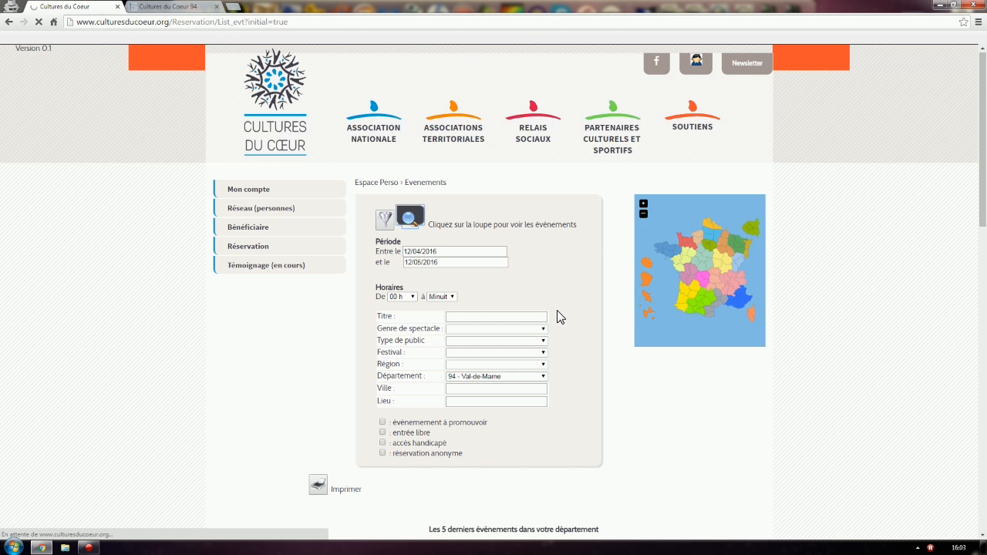
pyautogui.scroll(-3, 550, 330)
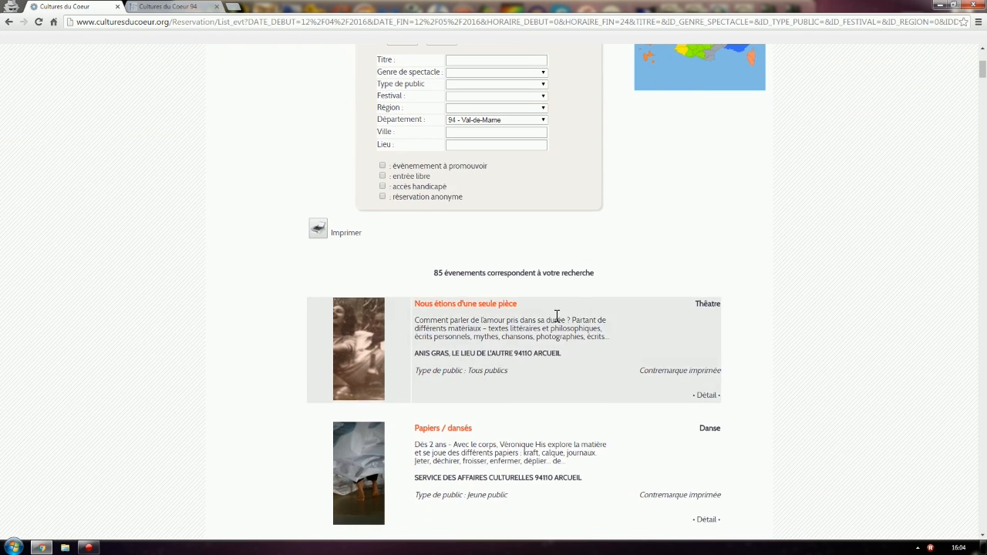
pyautogui.scroll(-4, 515, 490)
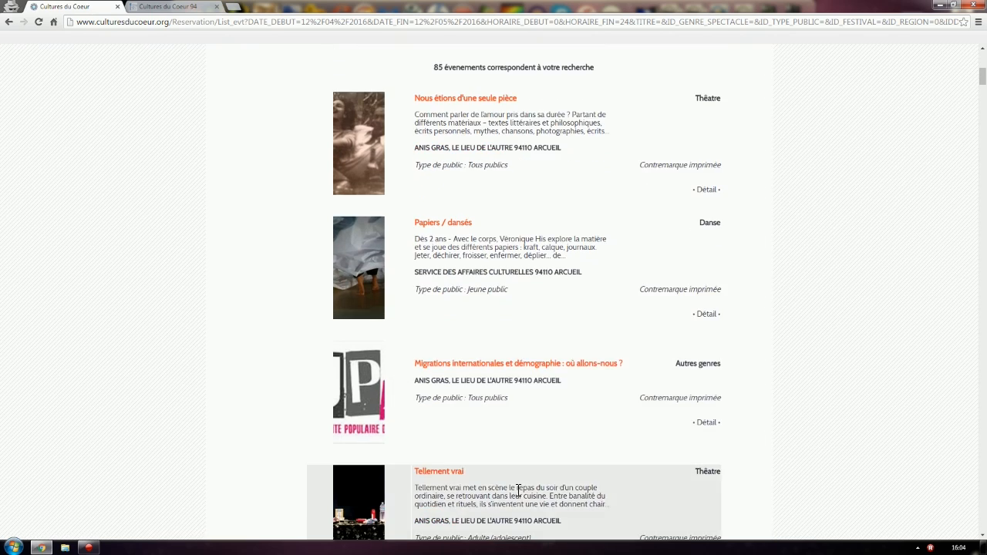
pyautogui.scroll(-5, 516, 493)
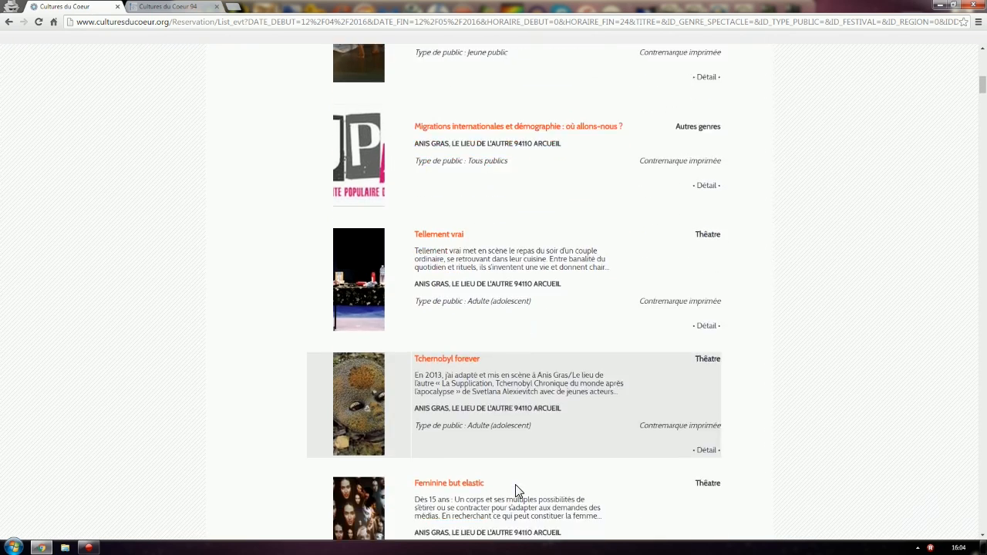
pyautogui.scroll(-2, 635, 430)
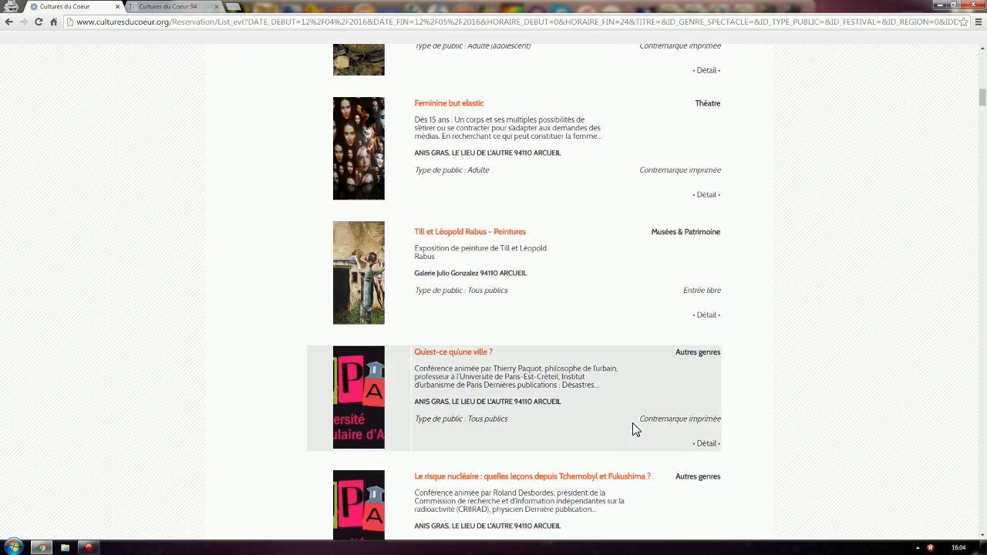
pyautogui.scroll(-2, 450, 477)
pyautogui.scroll(-2, 449, 477)
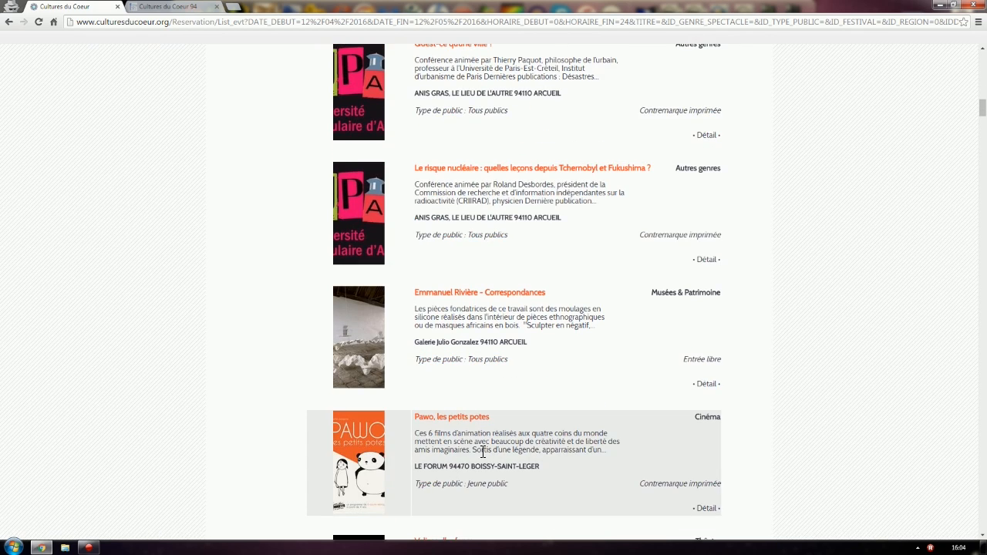
pyautogui.scroll(-5, 481, 452)
pyautogui.scroll(-7, 480, 449)
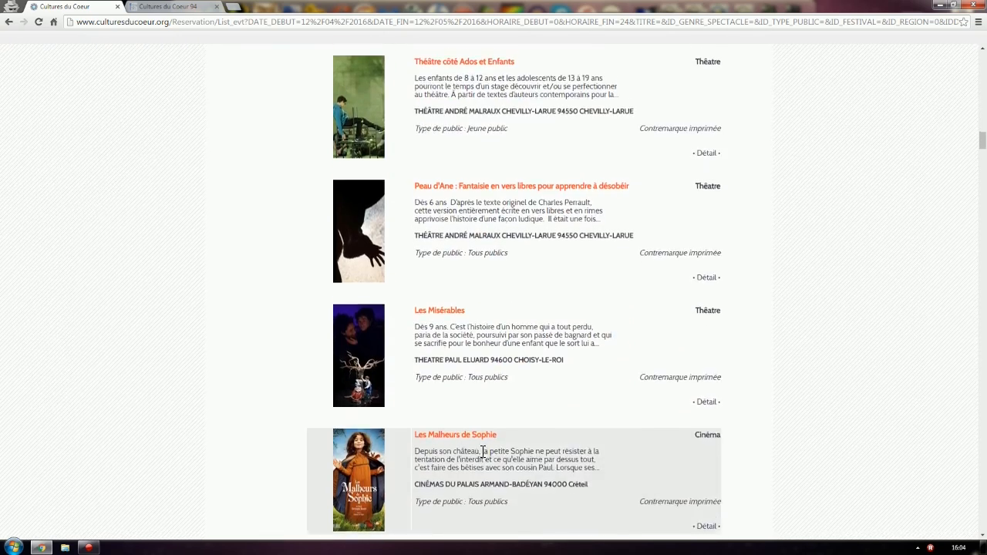
pyautogui.scroll(-1, 483, 451)
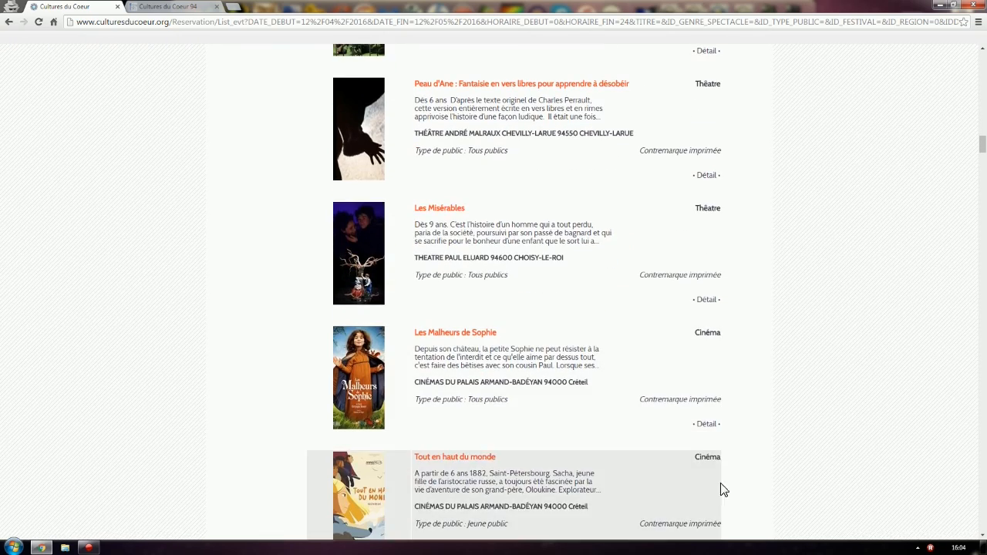
# Step: Open the details of the cinema event Les Malheurs de Sophie and review its description and bookable date
pyautogui.click(708, 428)
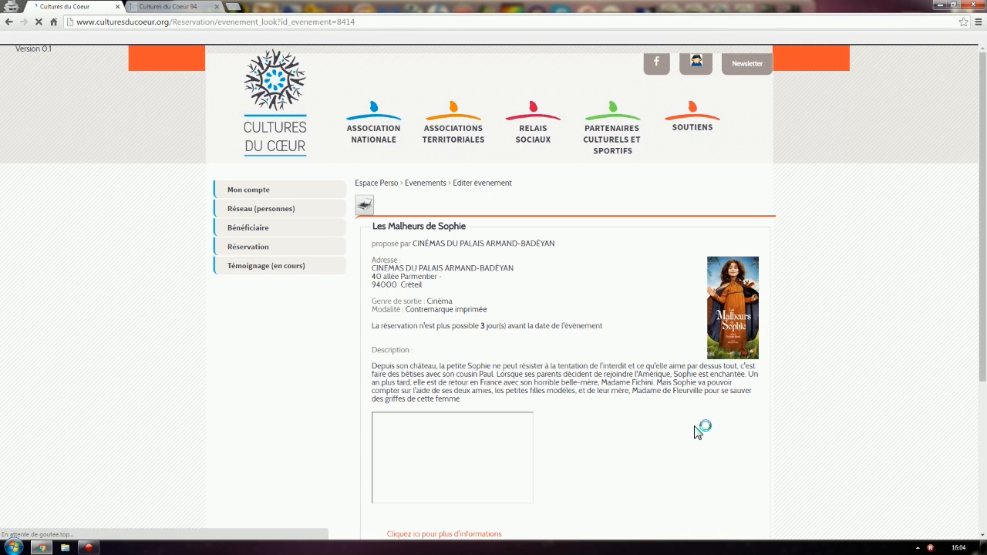
pyautogui.scroll(-1, 665, 249)
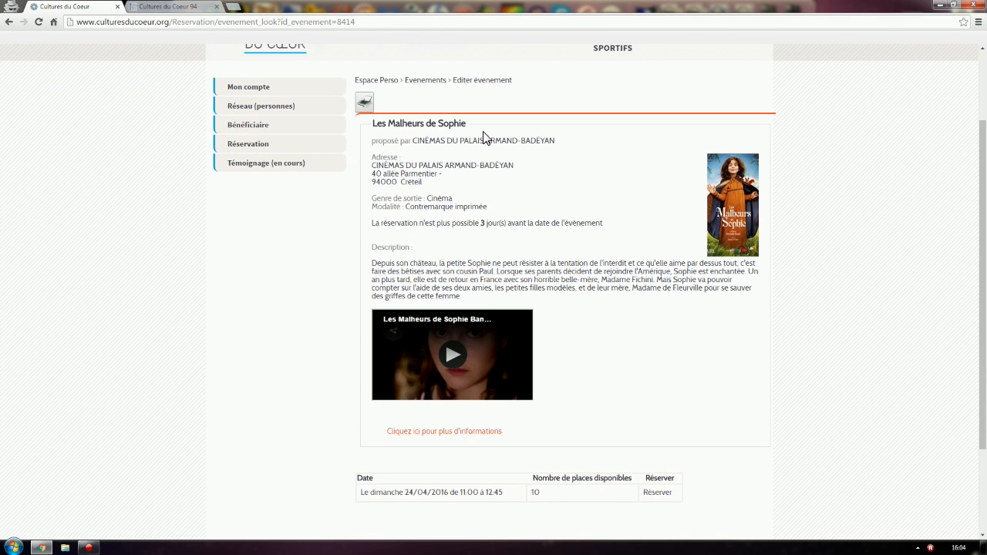
pyautogui.scroll(-1, 486, 332)
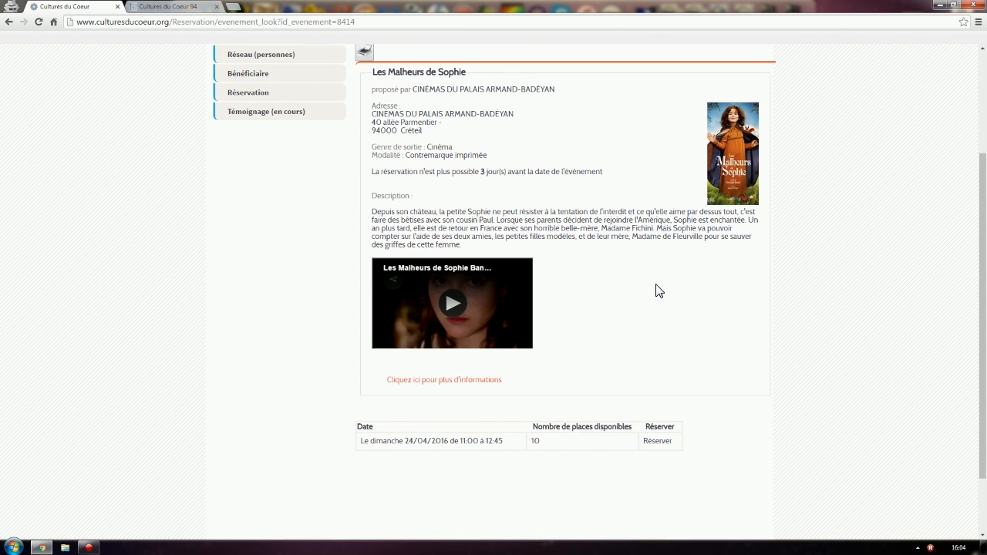
# Step: Open the additional information for Les Malheurs de Sophie, read the voucher instructions and indicative price, and close it
pyautogui.click(440, 387)
pyautogui.scroll(-5, 540, 308)
pyautogui.scroll(-10, 576, 281)
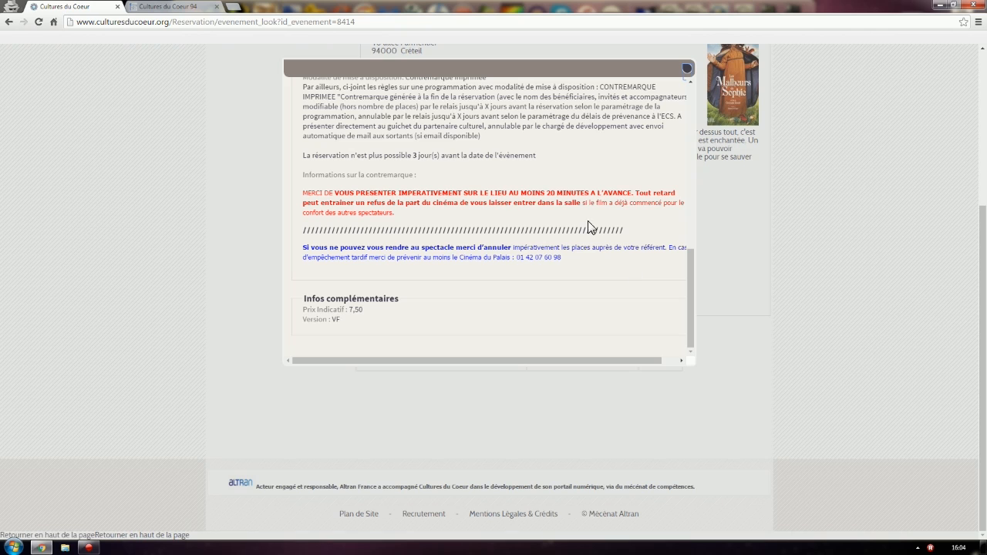
pyautogui.moveTo(364, 311); pyautogui.dragTo(297, 316)
pyautogui.click(688, 68)
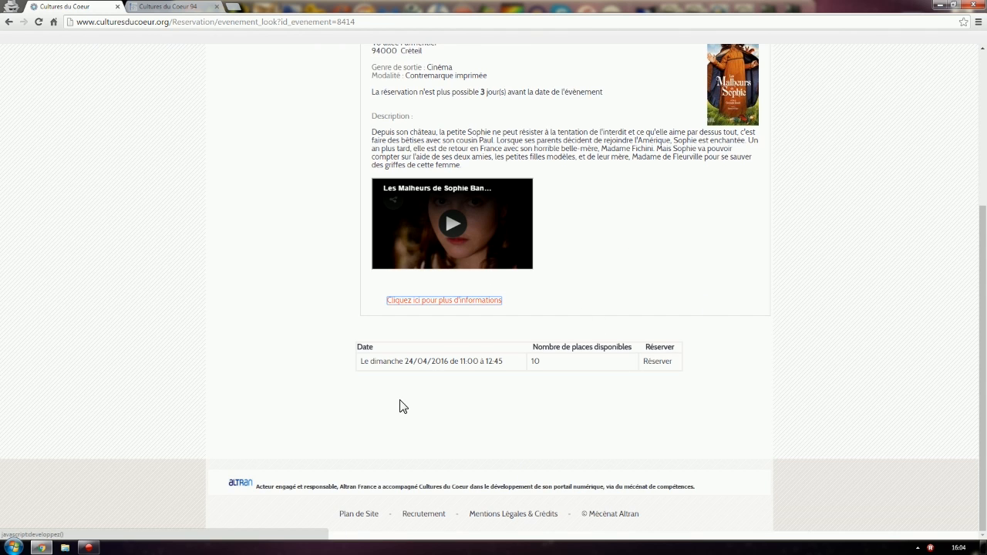
# Step: Start a reservation for the Les Malheurs de Sophie screening on 24/04/2016 from 11:00 to 12:45
pyautogui.moveTo(399, 366); pyautogui.dragTo(505, 356)
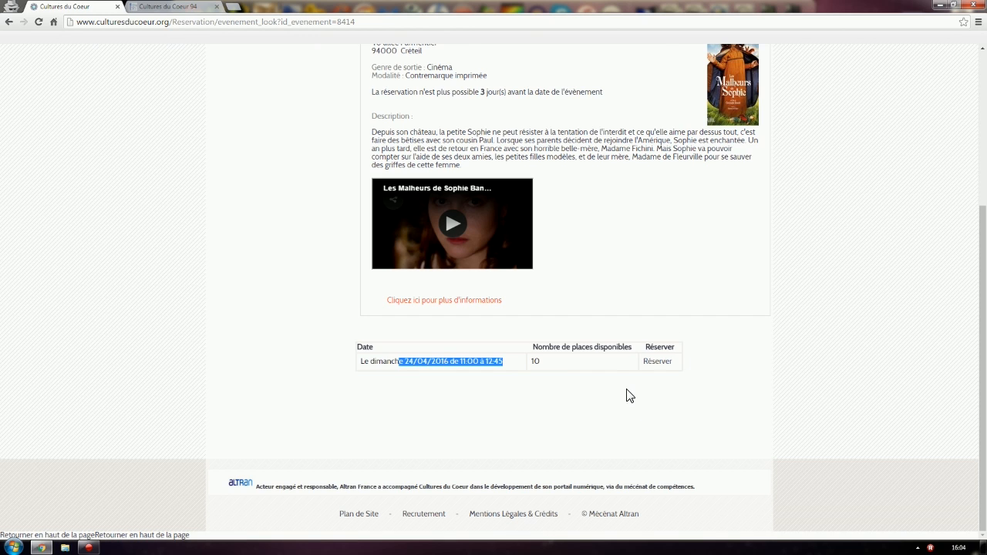
pyautogui.click(656, 363)
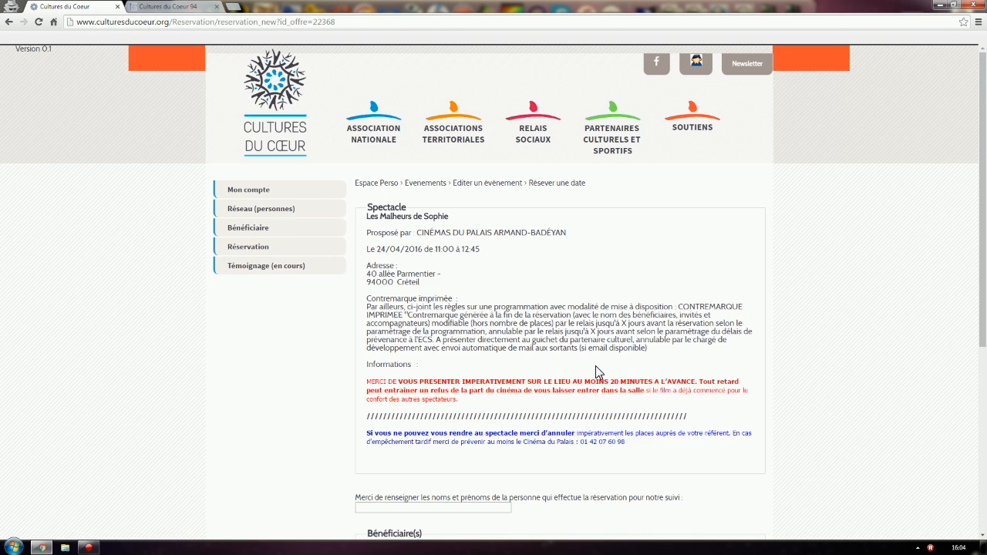
pyautogui.scroll(-1, 598, 372)
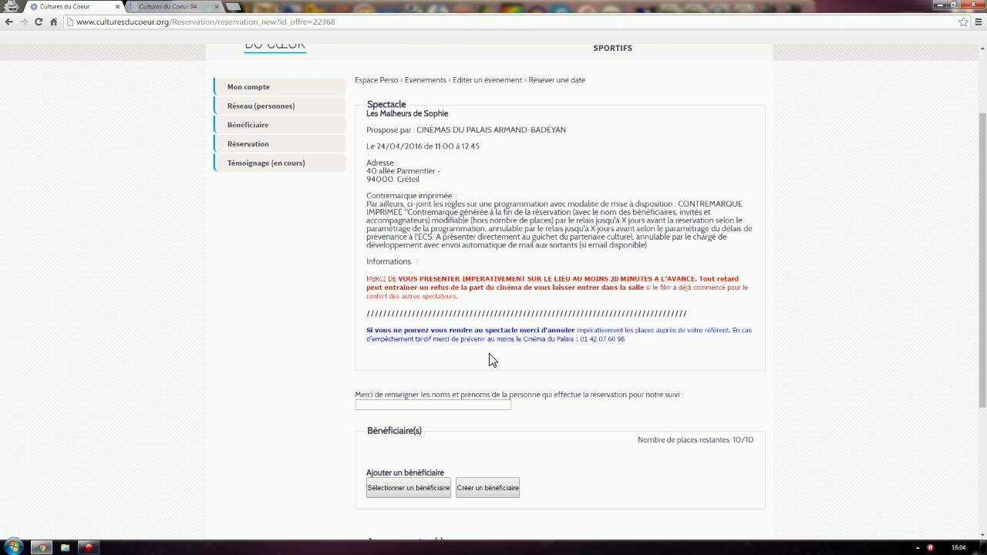
pyautogui.scroll(-2, 493, 360)
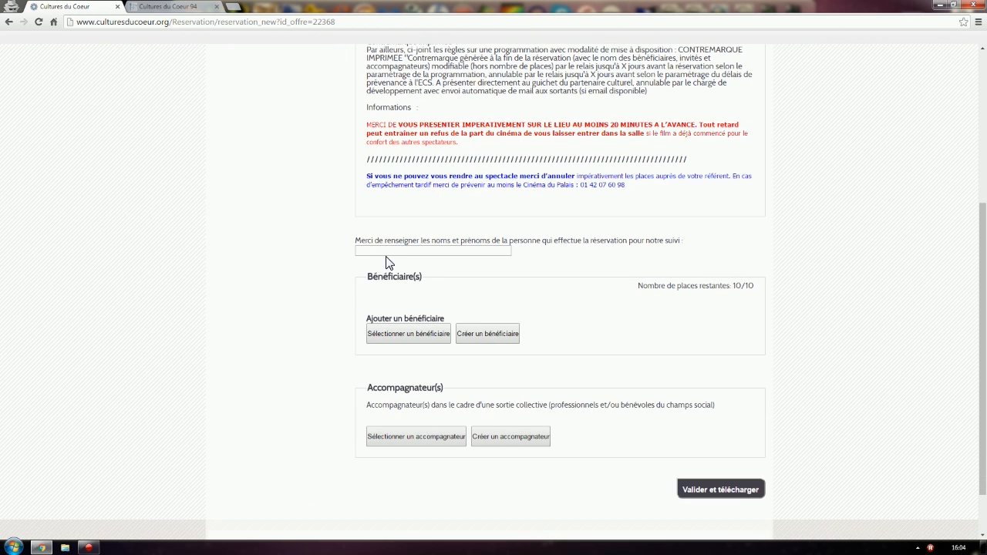
# Step: Enter the full name of the person making the reservation and add an existing beneficiary to it
pyautogui.click(391, 253)
pyautogui.scroll(-1, 461, 268)
pyautogui.click(388, 280)
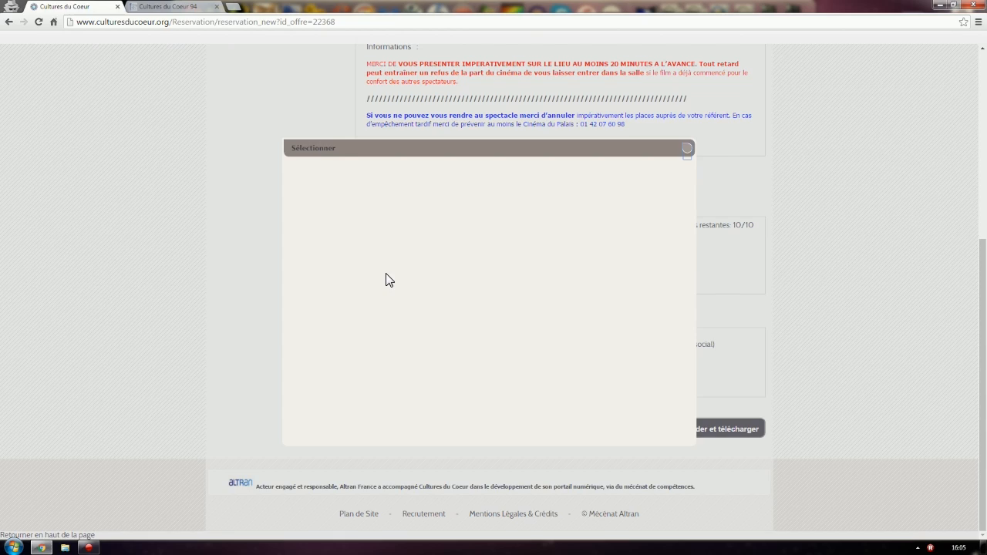
pyautogui.click(305, 341)
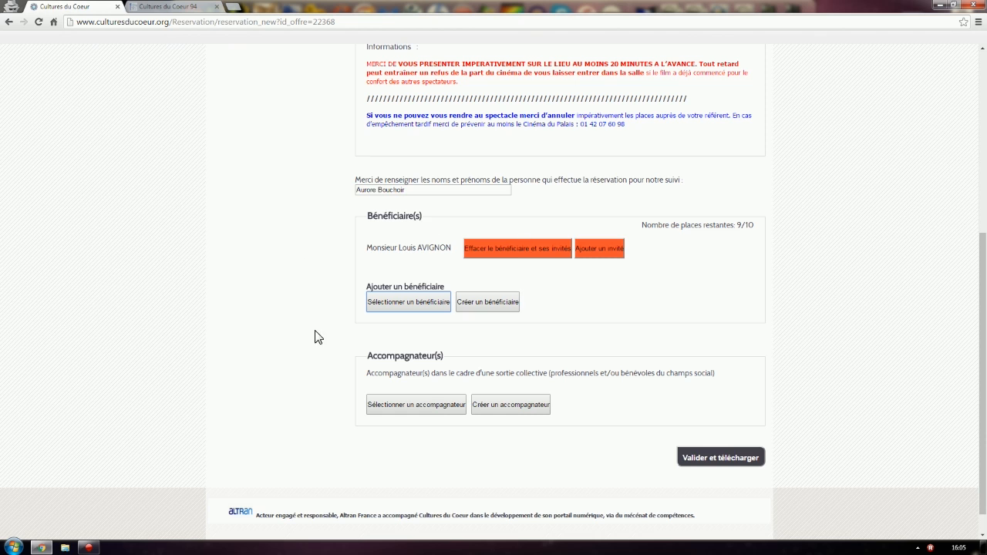
# Step: Examine the form for creating a new beneficiary within the reservation and cancel it
pyautogui.click(497, 303)
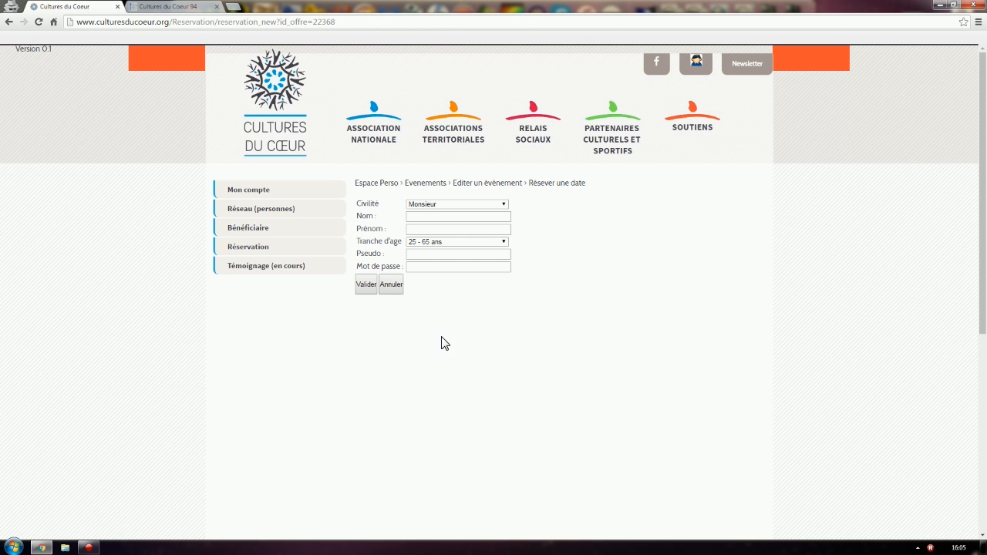
pyautogui.click(398, 289)
# Step: Add a guest for the selected beneficiary with the title Mme and the guest's first and last names, and validate the guest
pyautogui.scroll(-1, 640, 398)
pyautogui.scroll(-1, 639, 398)
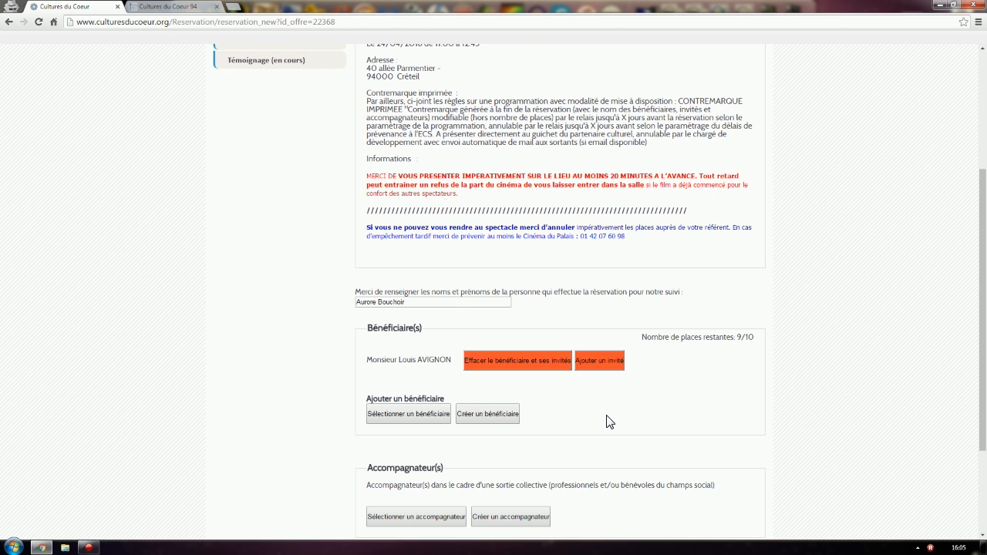
pyautogui.click(602, 361)
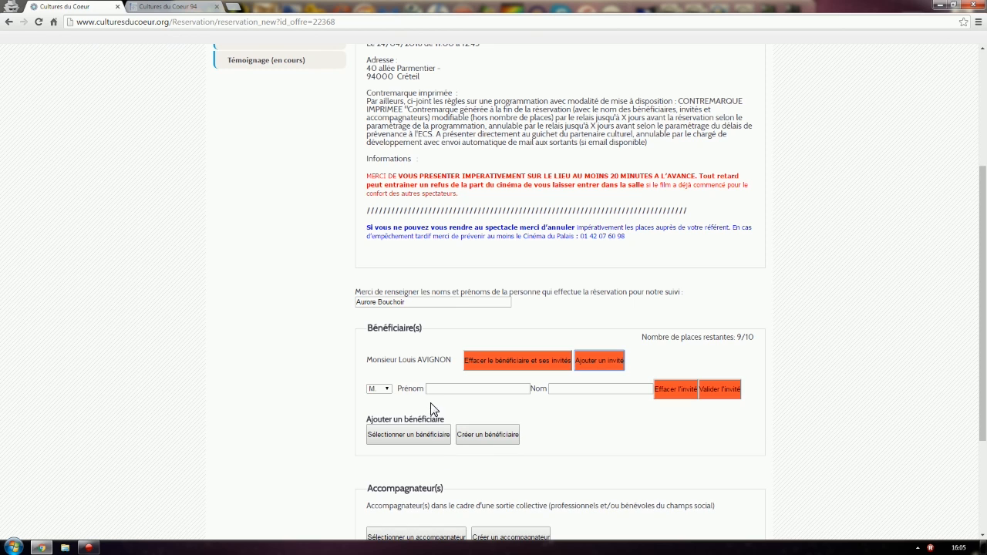
pyautogui.click(382, 390)
pyautogui.click(378, 408)
pyautogui.click(462, 388)
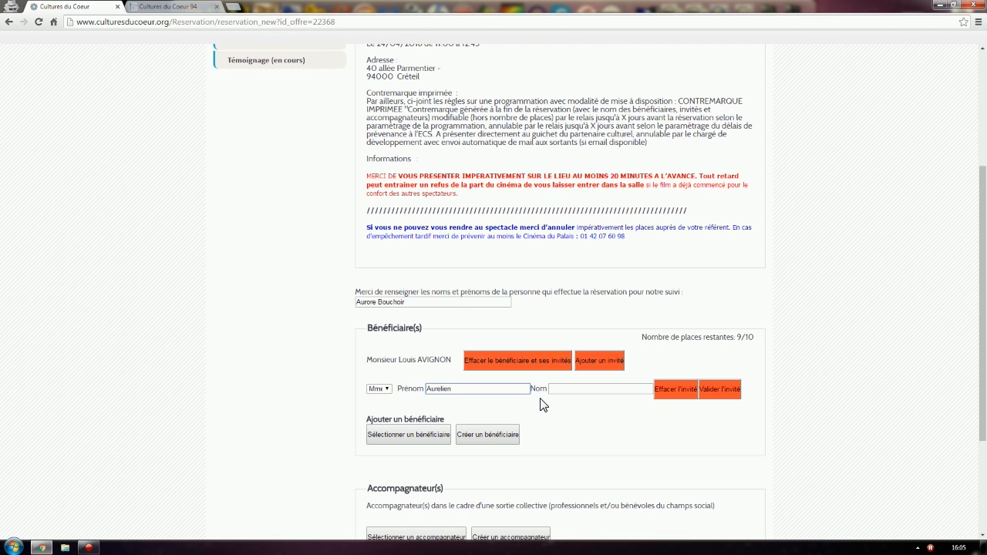
pyautogui.press('Tab')
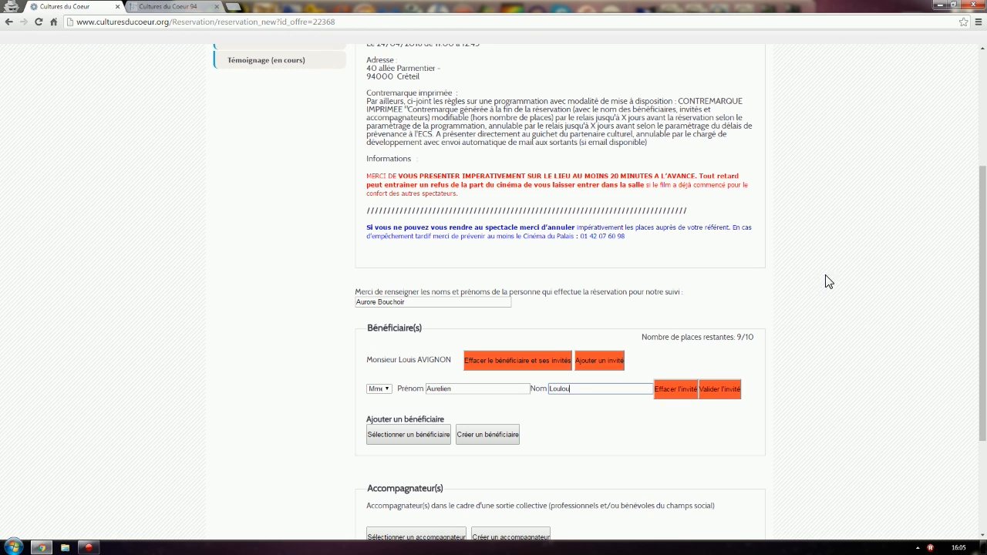
pyautogui.click(717, 390)
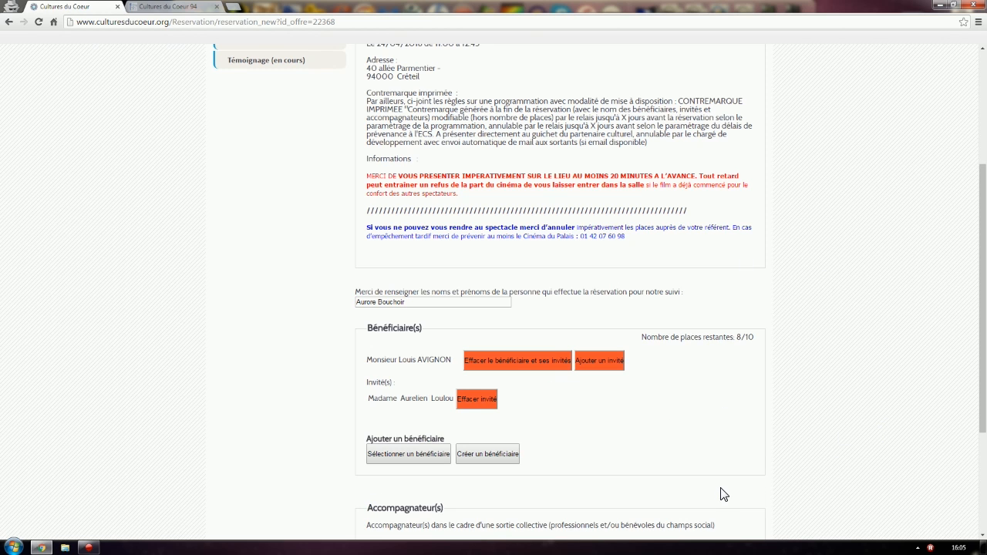
# Step: Check the number of remaining places and examine the fields for creating an accompanying person, removing the empty entry
pyautogui.scroll(-1, 720, 490)
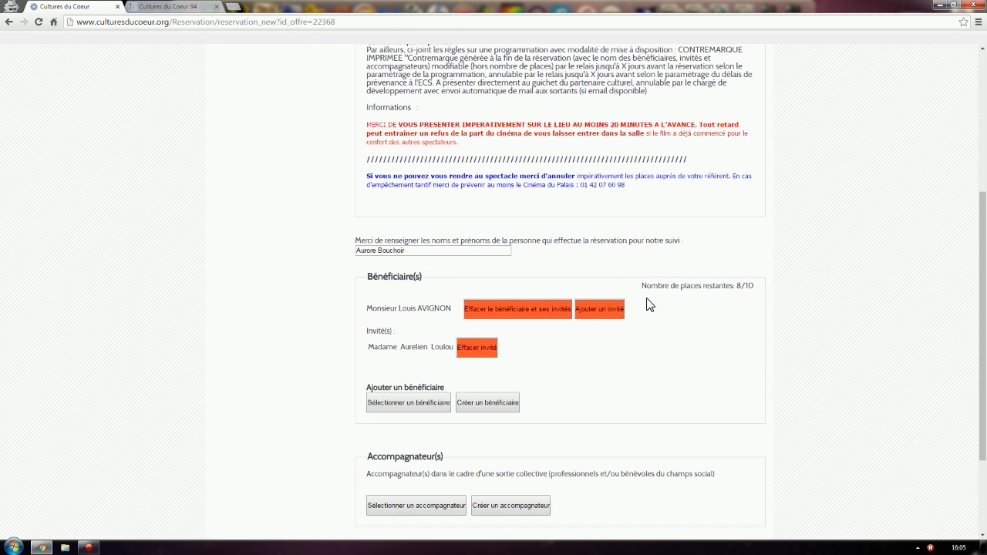
pyautogui.moveTo(652, 287); pyautogui.dragTo(756, 287)
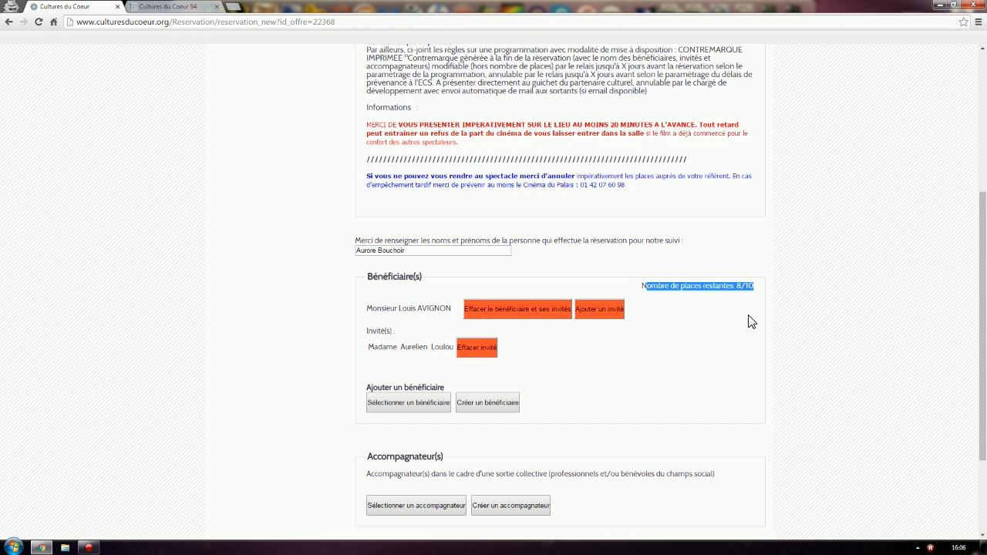
pyautogui.click(752, 322)
pyautogui.scroll(-1, 679, 399)
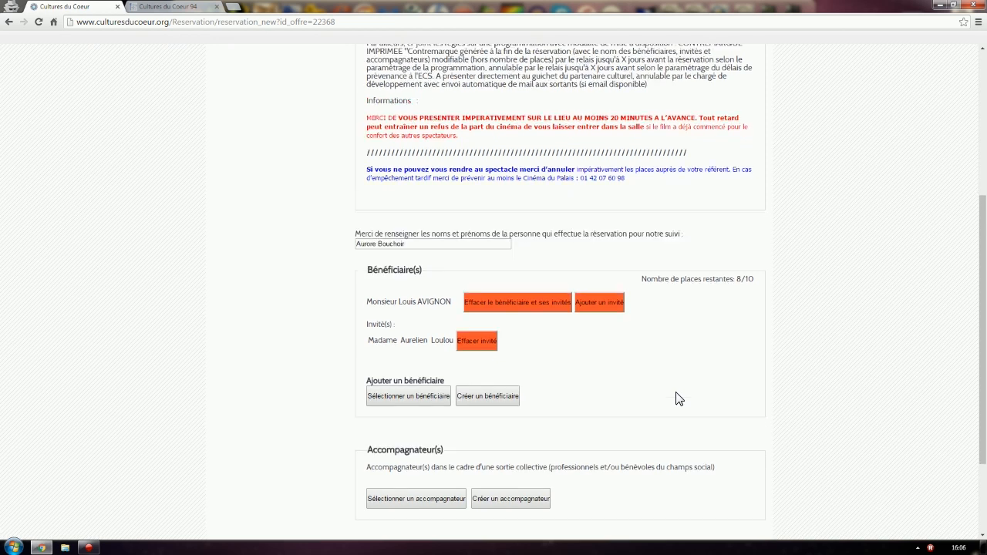
pyautogui.scroll(-2, 679, 399)
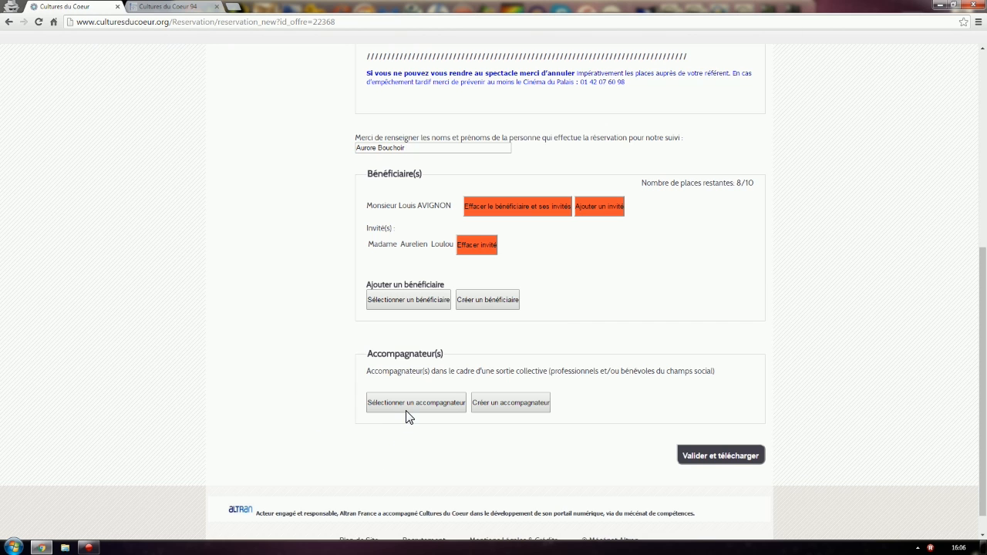
pyautogui.click(511, 407)
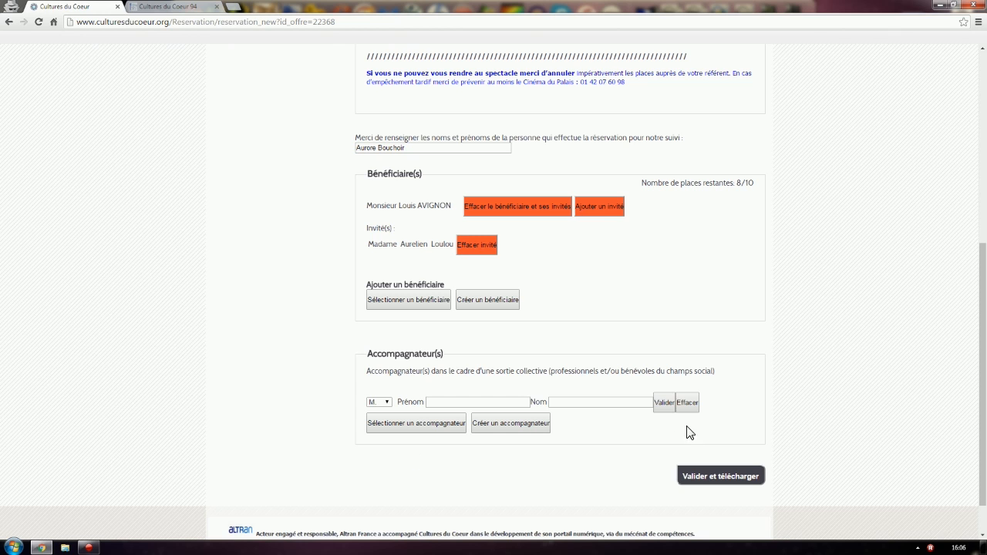
pyautogui.click(687, 404)
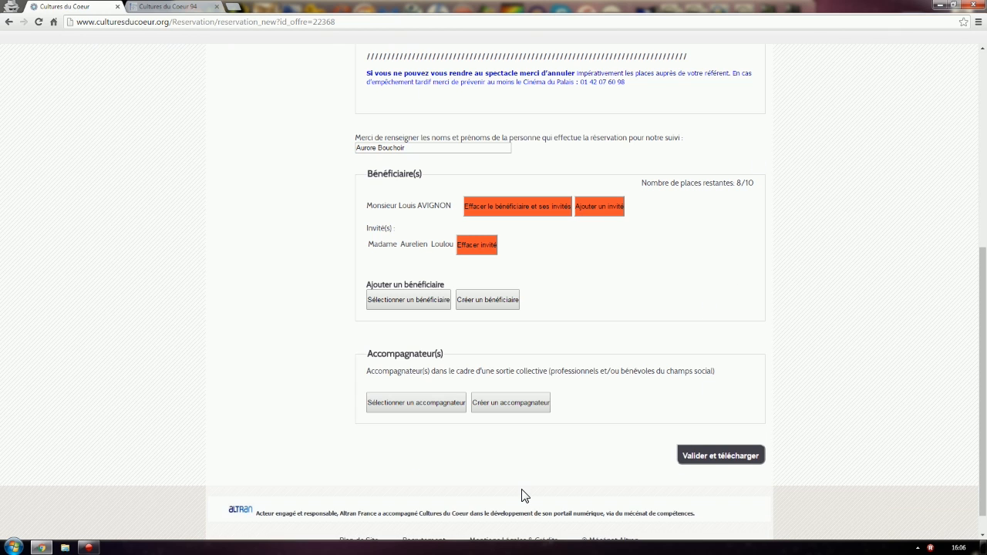
# Step: Validate the reservation and save its voucher as 20160412_Cultures_du_Coeur_FORUMS (2) in the CULTURES DU COEUR folder, opening the PDF
pyautogui.click(725, 458)
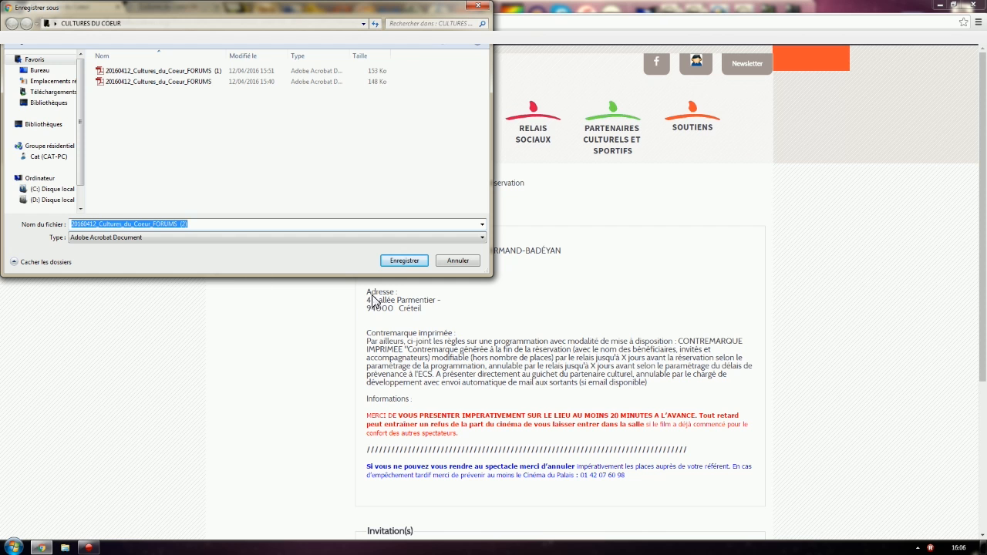
pyautogui.click(399, 263)
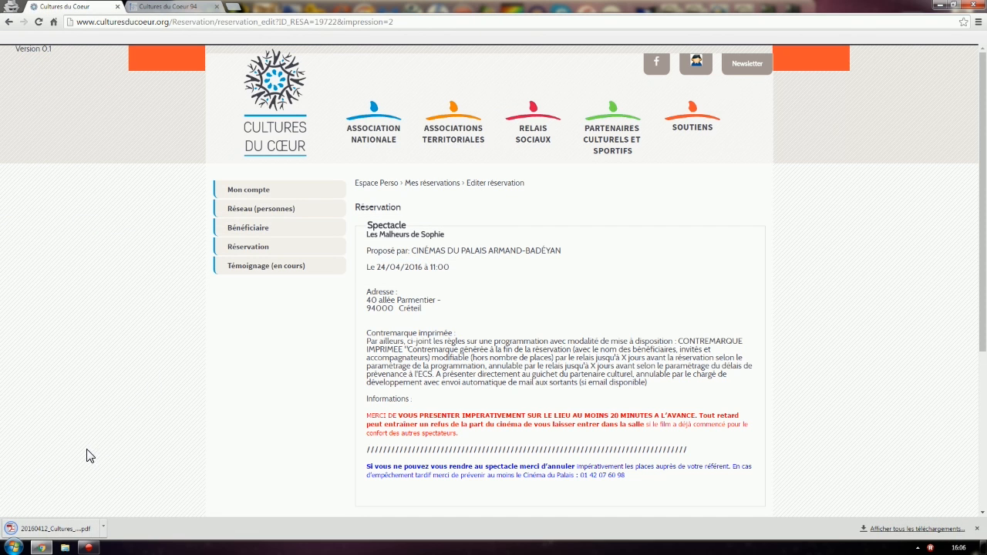
pyautogui.click(45, 530)
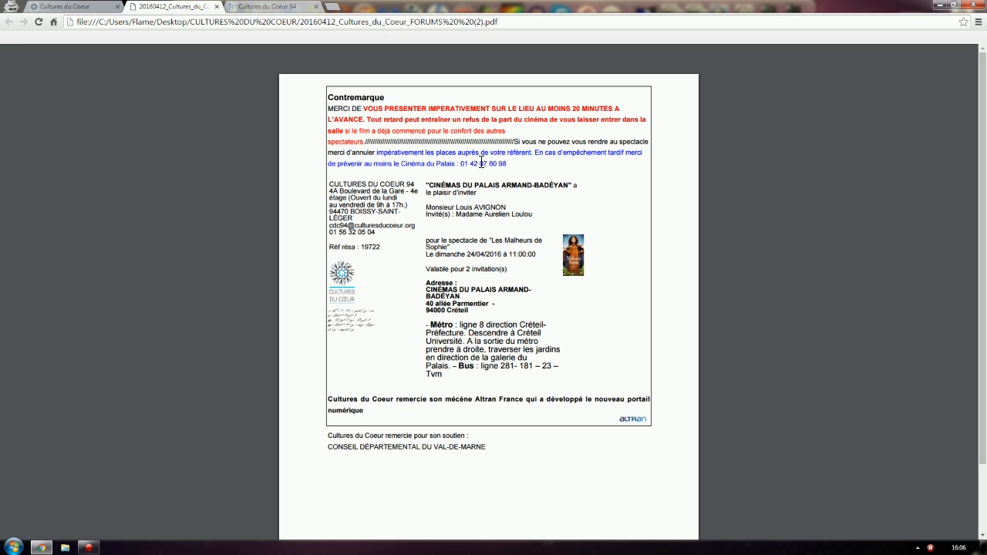
# Step: Review the voucher PDF's inviting cinema, association contact details and cancellation phone number, and close the document
pyautogui.moveTo(509, 164); pyautogui.dragTo(468, 171)
pyautogui.moveTo(429, 185); pyautogui.dragTo(576, 185)
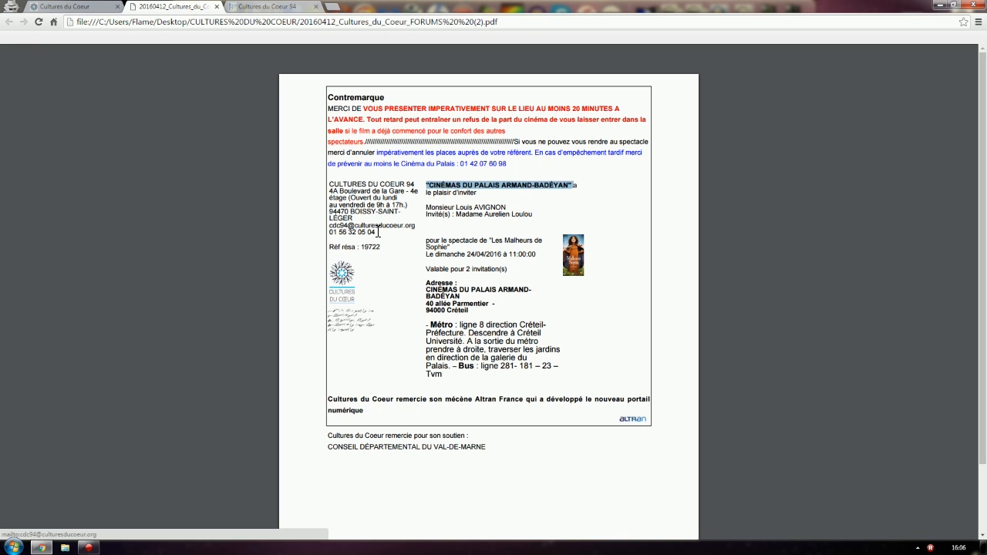
pyautogui.click(740, 219)
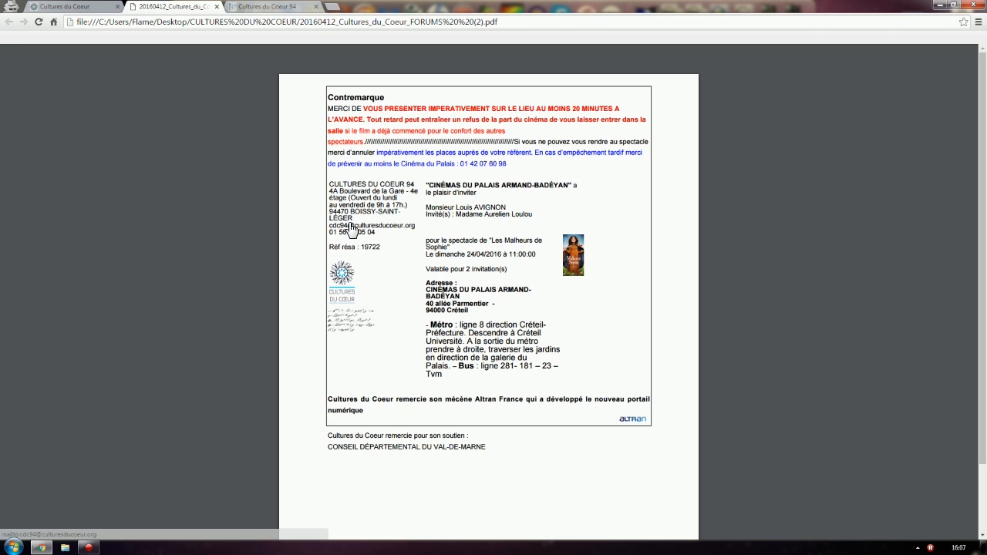
pyautogui.moveTo(378, 232); pyautogui.dragTo(307, 262)
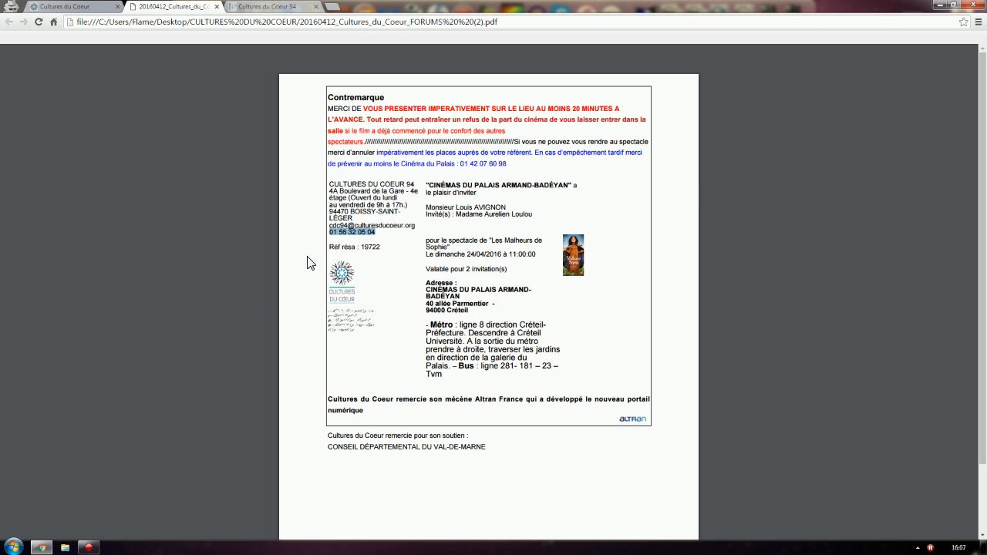
pyautogui.click(518, 164)
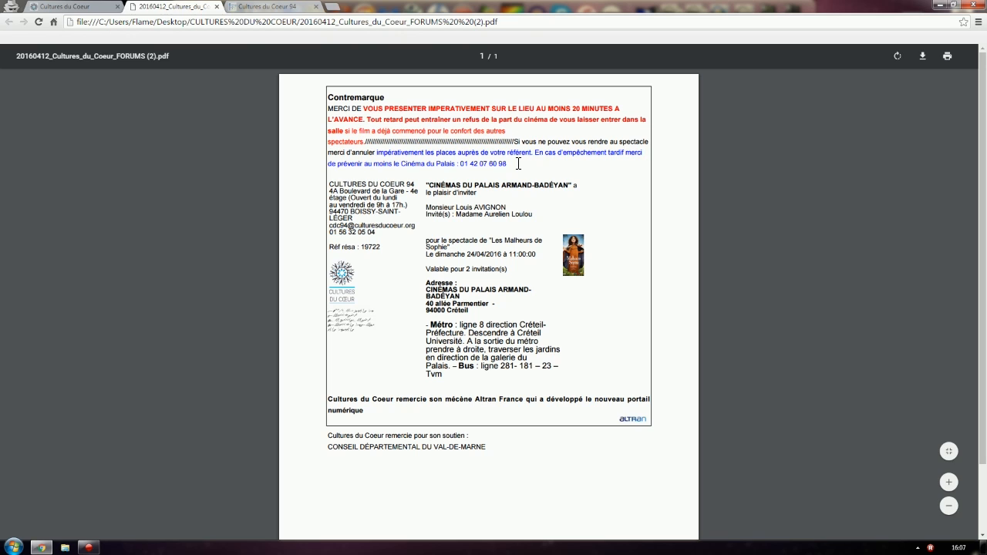
pyautogui.moveTo(518, 164); pyautogui.dragTo(461, 165)
pyautogui.click(217, 6)
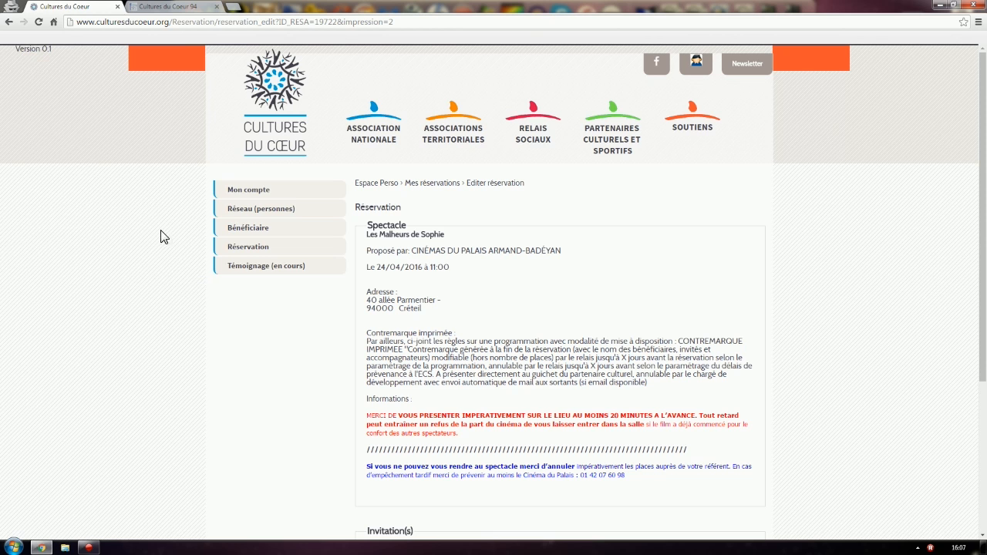
# Step: Open the list of own reservations, view the Les Malheurs de Sophie reservation with its invitations and download option, and return to the list
pyautogui.click(253, 248)
pyautogui.click(278, 287)
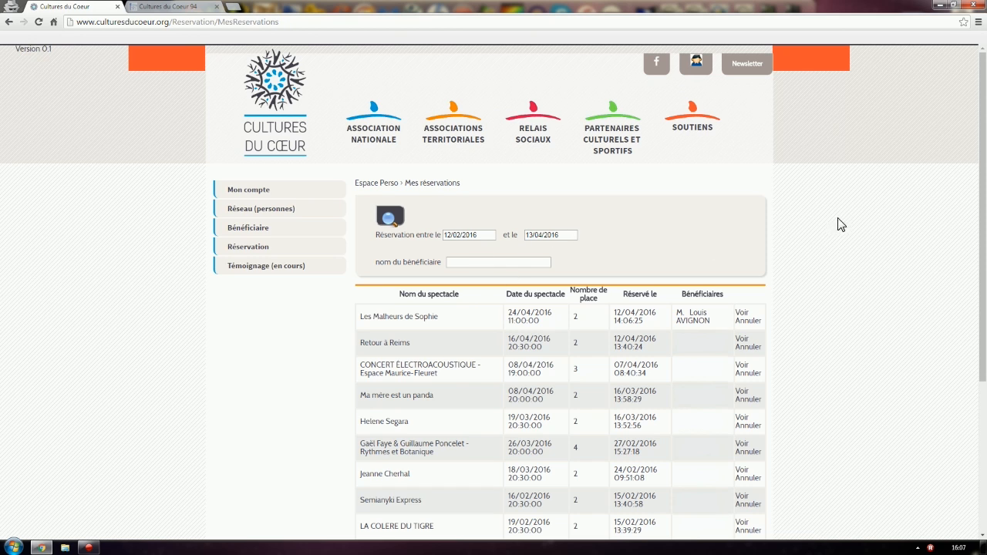
pyautogui.click(742, 316)
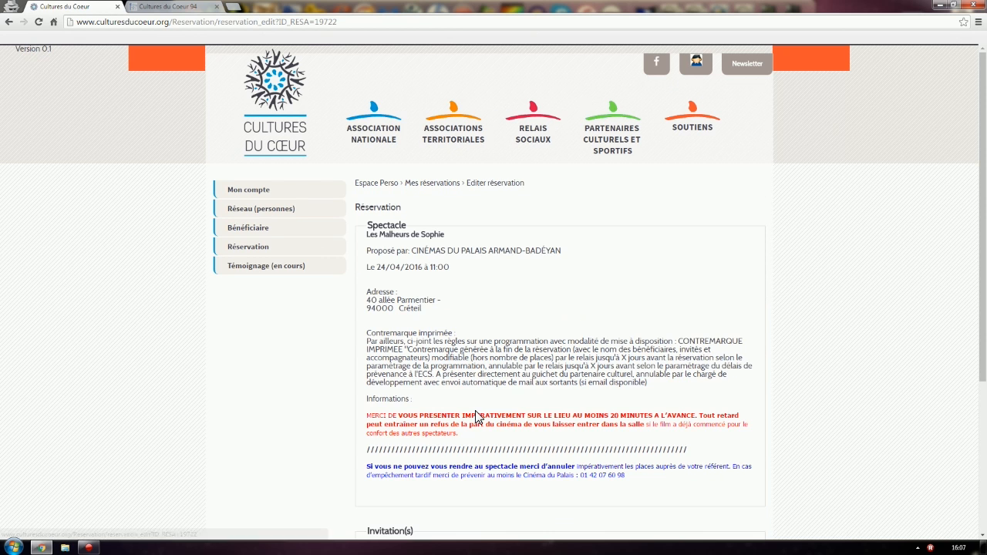
pyautogui.scroll(-2, 478, 424)
pyautogui.scroll(-1, 481, 424)
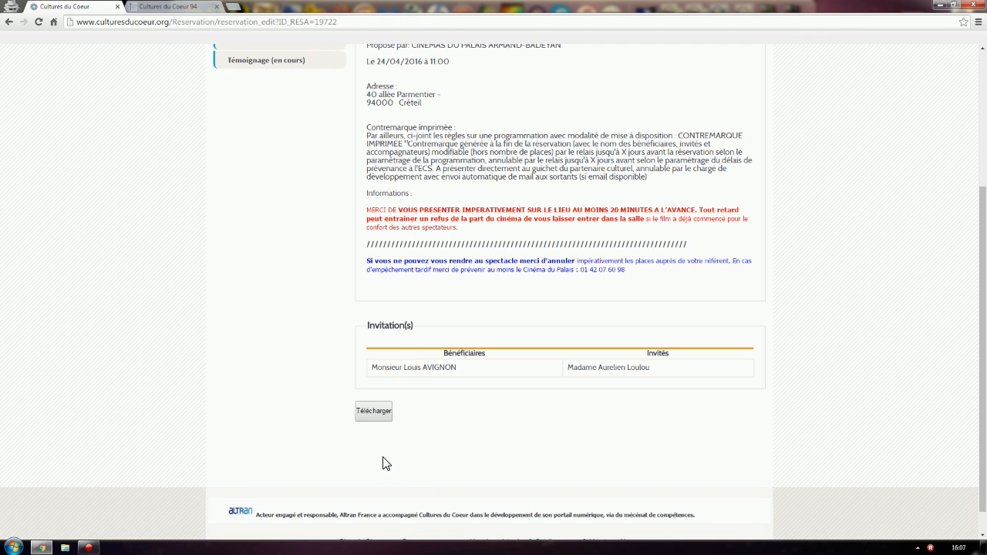
pyautogui.click(382, 419)
pyautogui.click(9, 21)
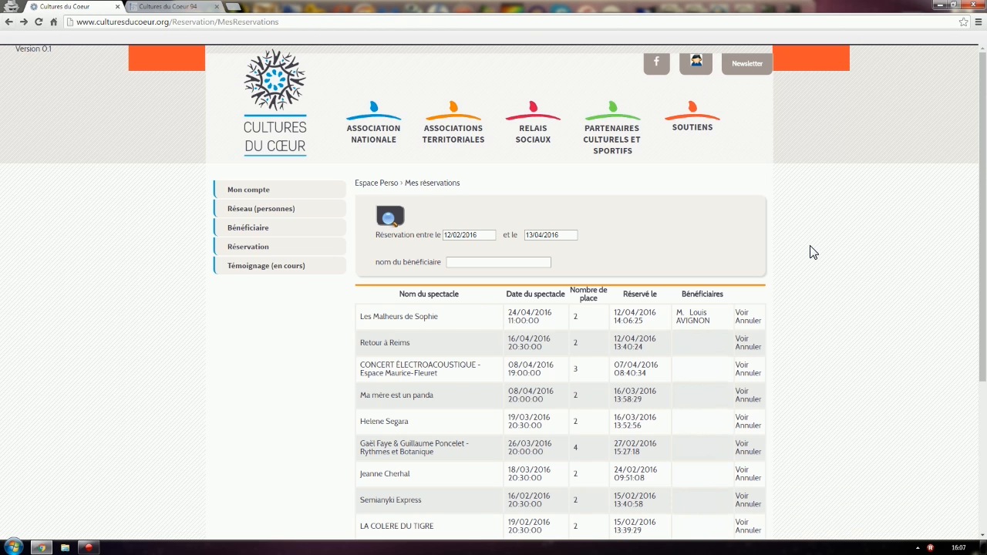
# Step: Cancel the Les Malheurs de Sophie reservation and confirm the cancellation
pyautogui.click(748, 321)
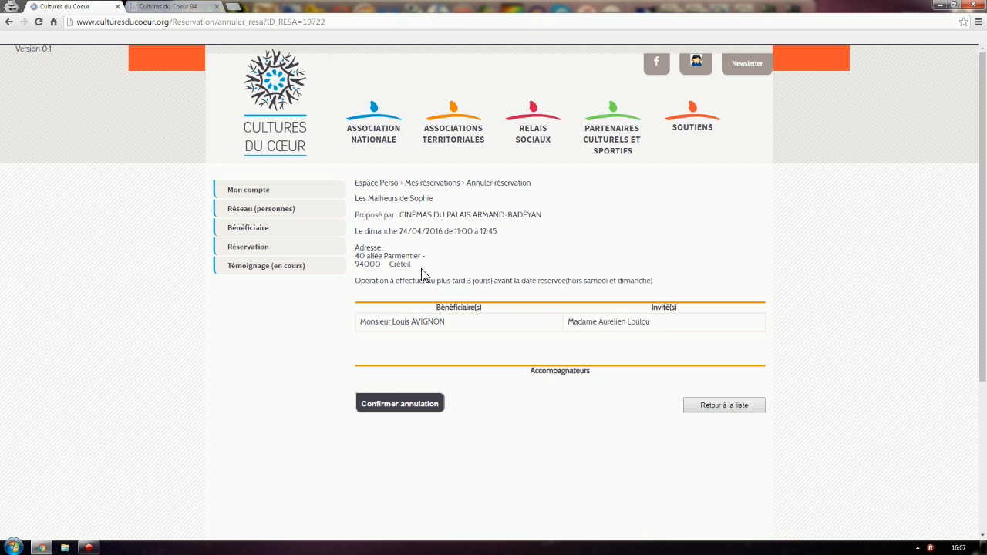
pyautogui.click(388, 408)
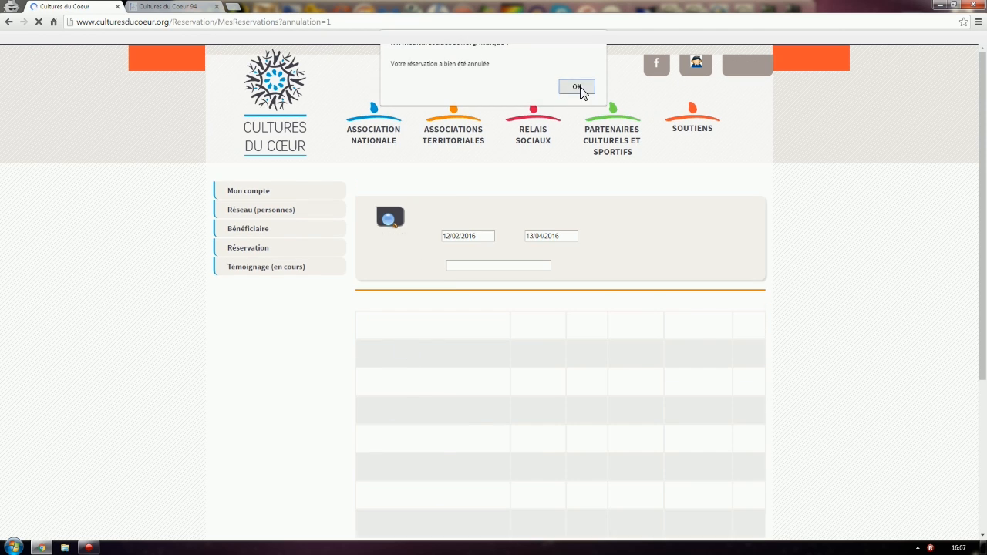
pyautogui.click(577, 88)
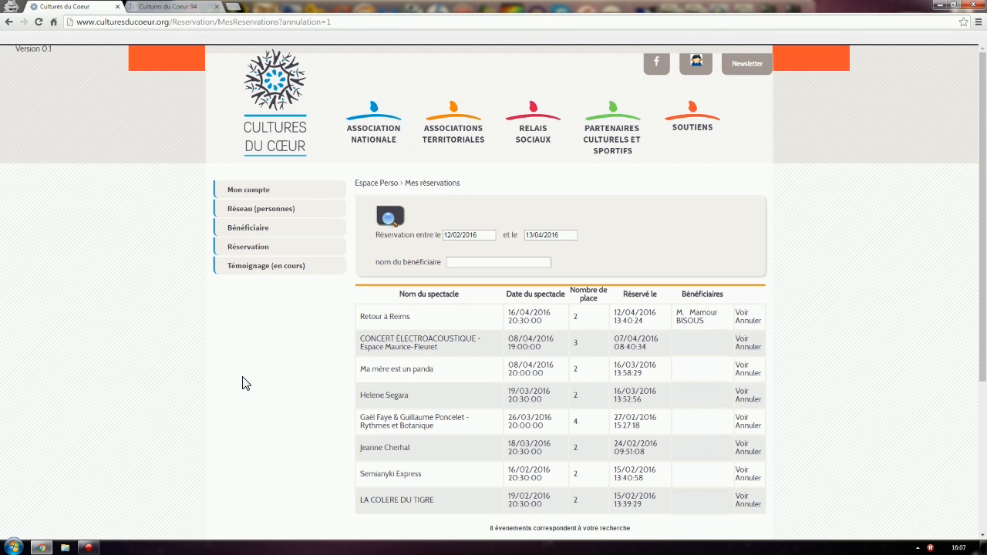
# Step: Switch to the Cultures du Coeur 94 contact page to view the association's contact details
pyautogui.click(166, 7)
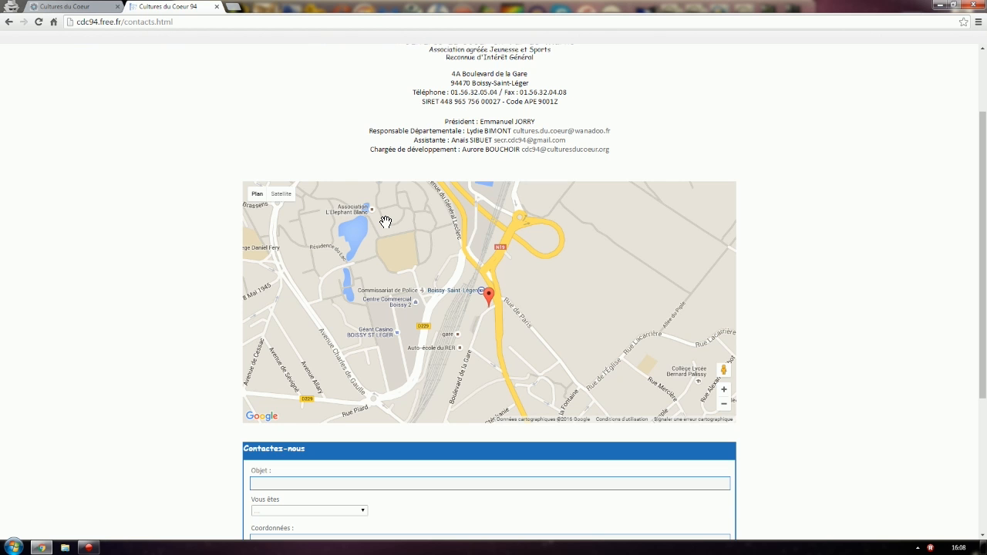